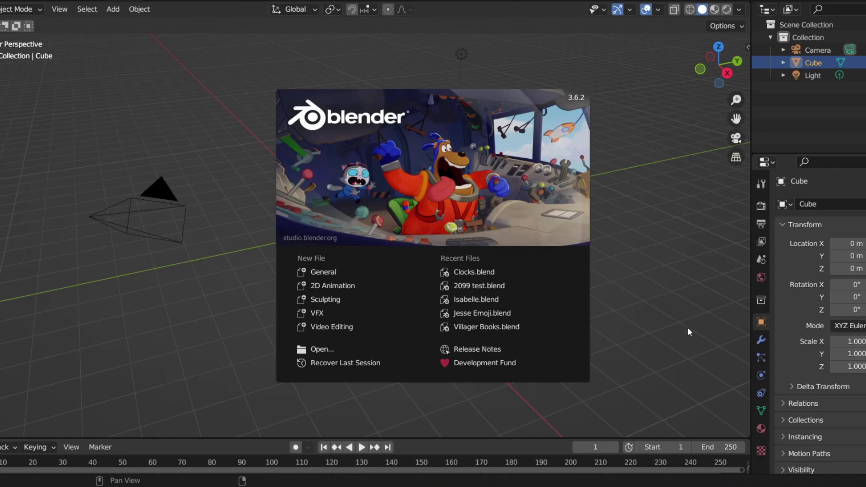
Dismiss the splash screen and delete the default cube from the scene
click(676, 285)
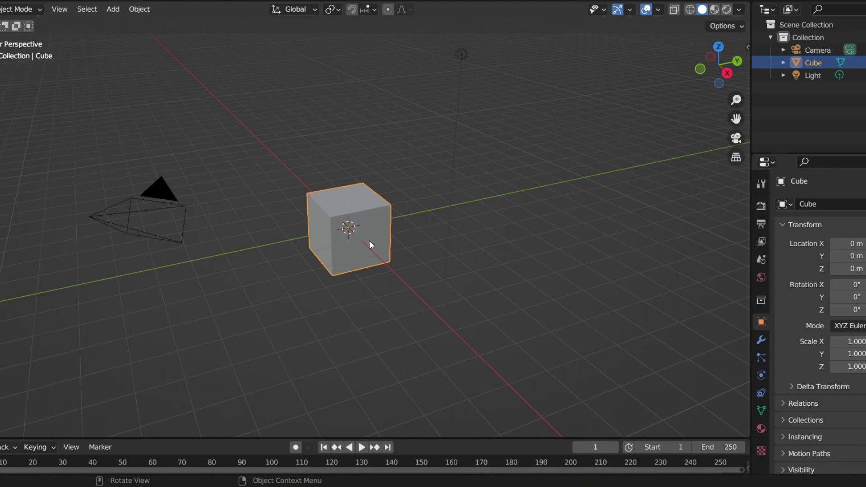
right_click(345, 203)
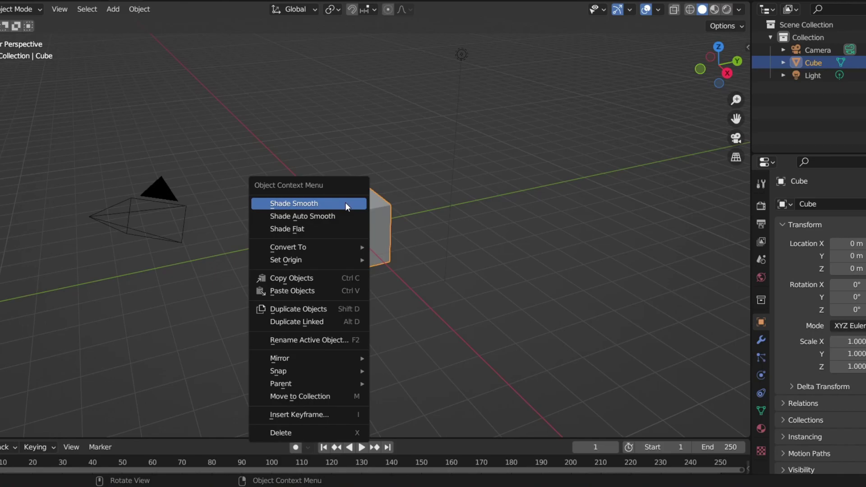
click(303, 428)
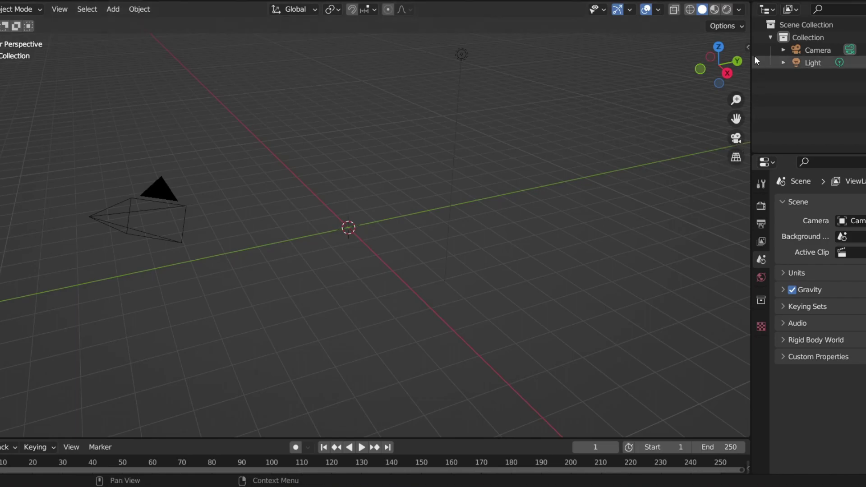
Open the MCprep mob spawner and reload its assets so that all mobs are available
drag(750, 50, 750, 49)
click(745, 47)
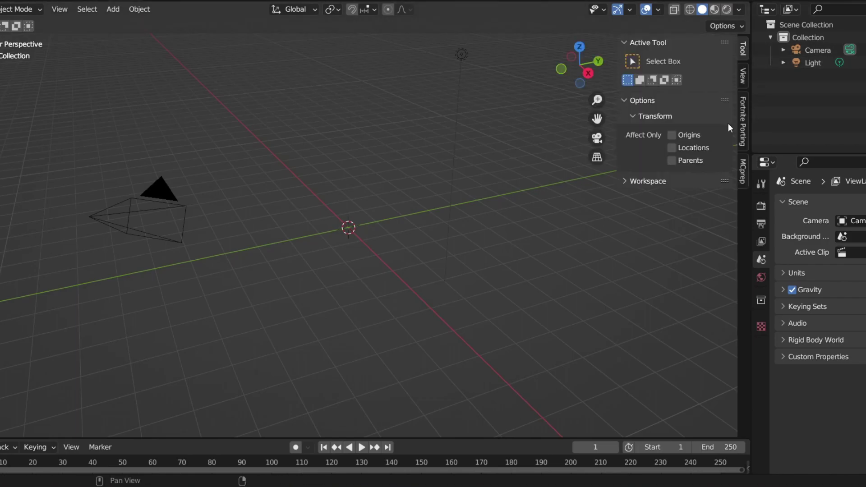
click(743, 172)
scroll(640, 284, down, 5)
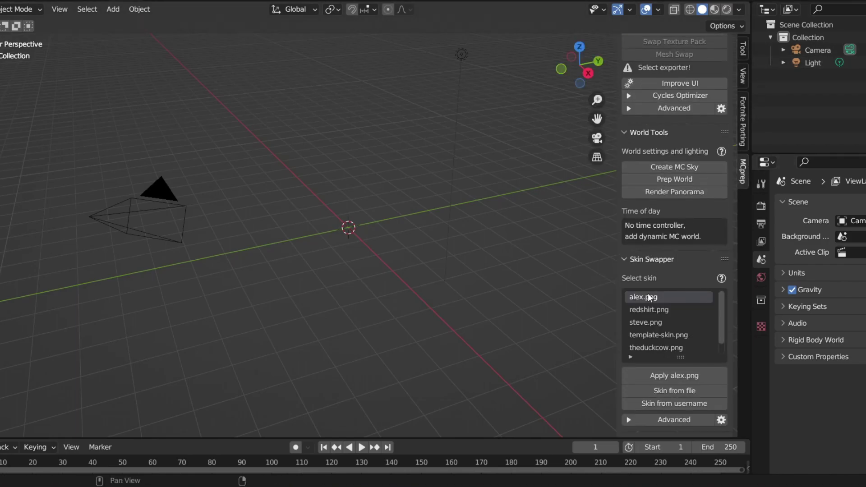
scroll(648, 294, down, 1)
scroll(690, 388, down, 6)
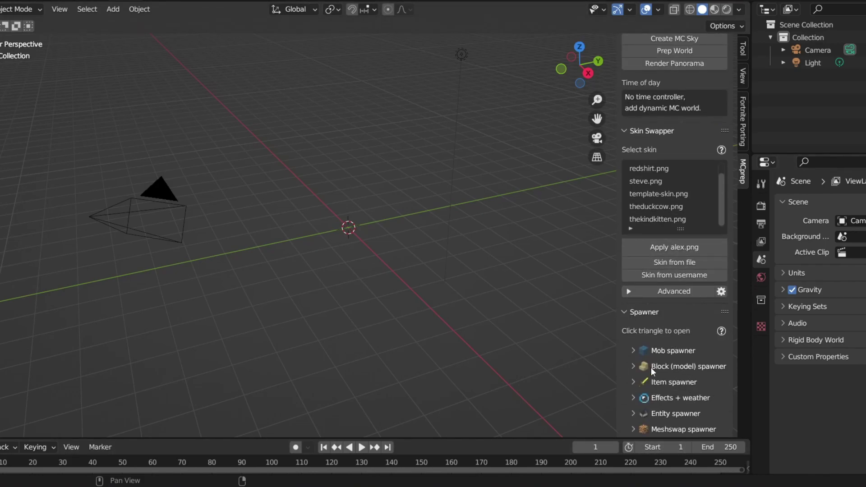
click(664, 351)
scroll(666, 351, down, 4)
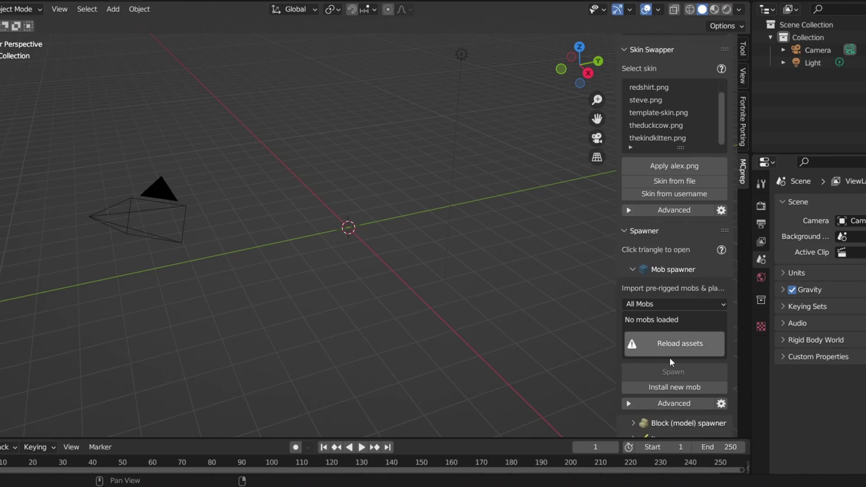
click(685, 341)
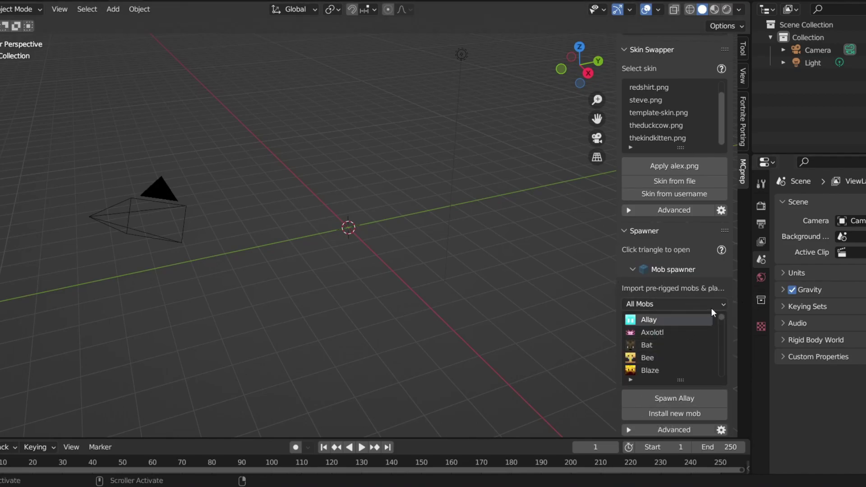
Spawn the Simple Player mob into the scene with MCprep
scroll(710, 309, down, 10)
scroll(678, 336, down, 8)
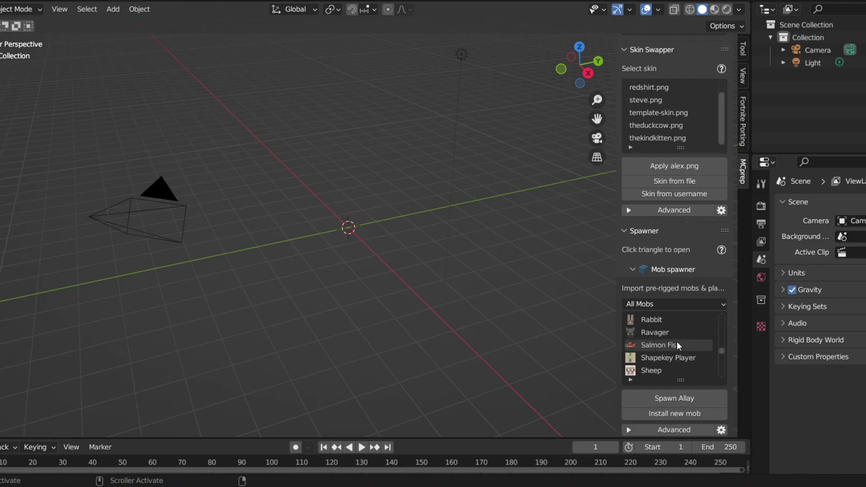
scroll(676, 342, down, 1)
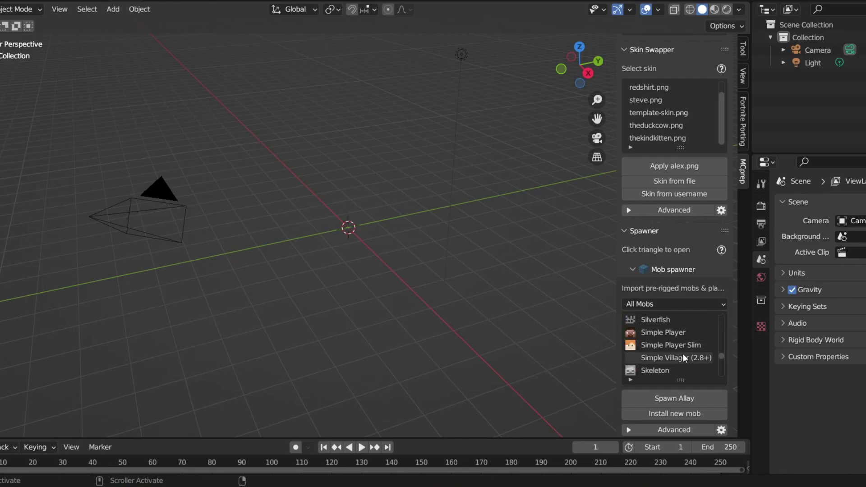
click(668, 335)
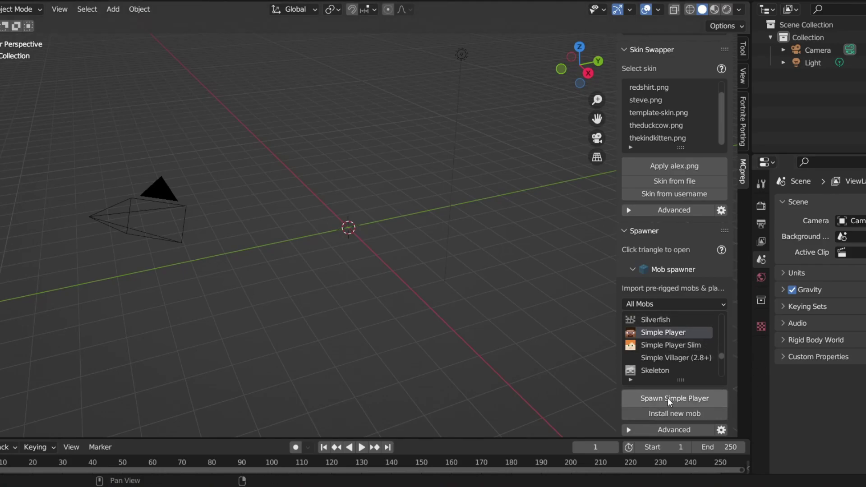
click(683, 405)
Display the player model's textures by setting the viewport shading to Material Preview
scroll(456, 167, up, 8)
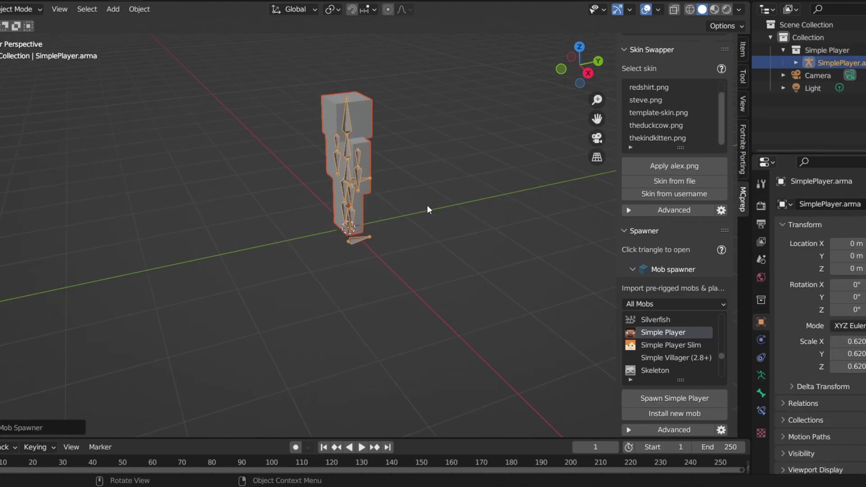
scroll(464, 153, down, 5)
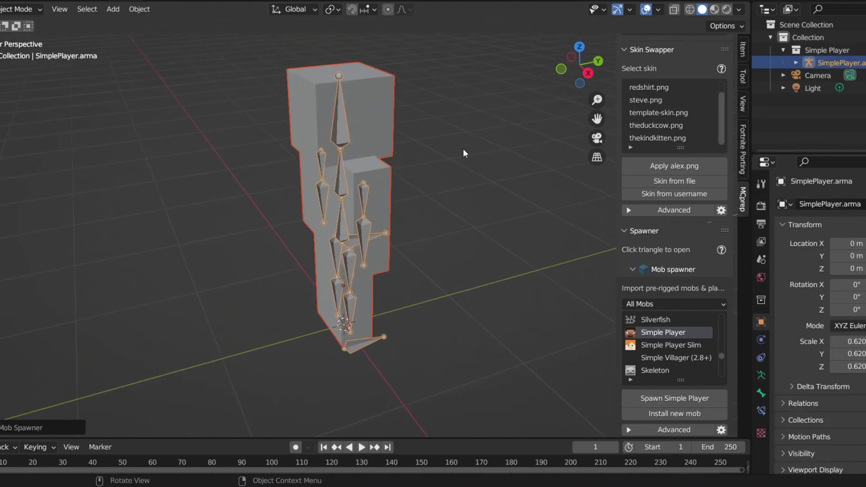
mouse_move(468, 150)
middle_down()
mouse_move(543, 131)
mouse_move(396, 163)
mouse_move(454, 161)
middle_up()
click(714, 9)
mouse_move(519, 120)
middle_down()
mouse_move(471, 129)
mouse_move(342, 95)
mouse_move(406, 140)
mouse_move(521, 142)
middle_up()
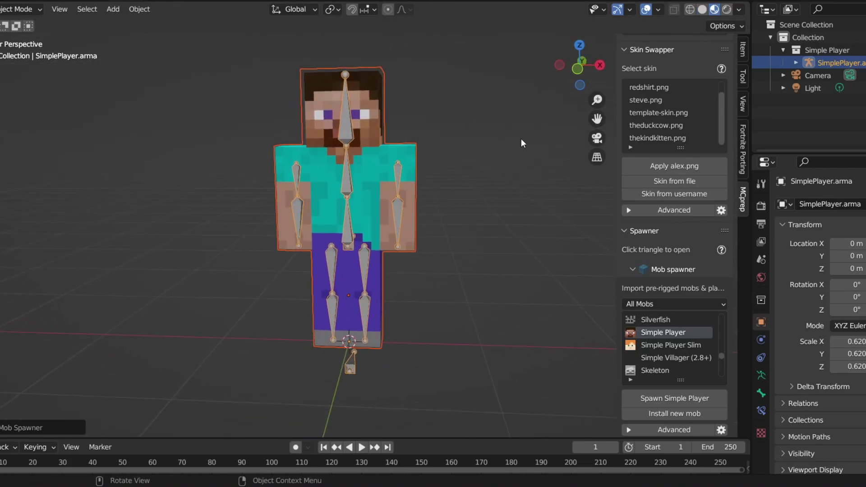
Select the player's inner body mesh and swap its skin for the sunny.png file from the OneDrive pictures, with New Material enabled
click(332, 176)
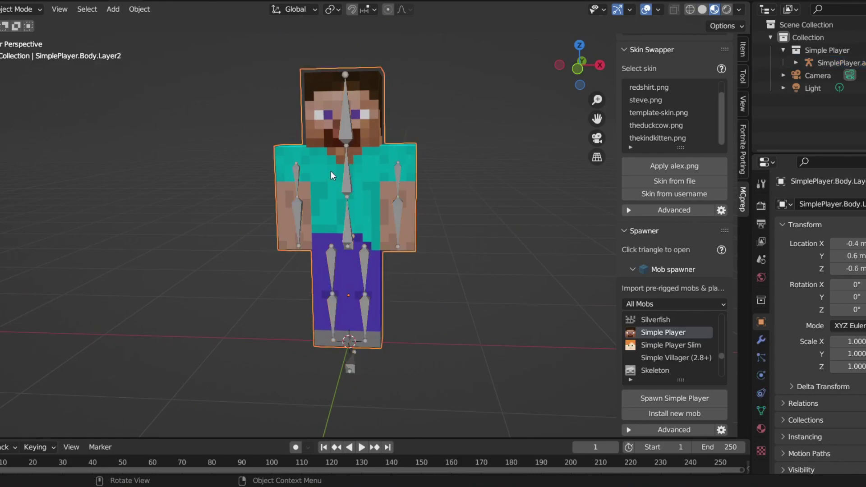
click(331, 175)
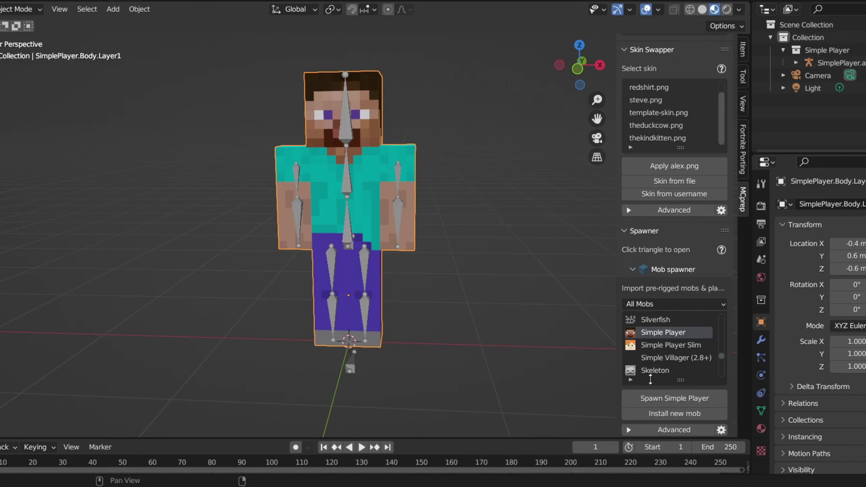
scroll(662, 297, up, 5)
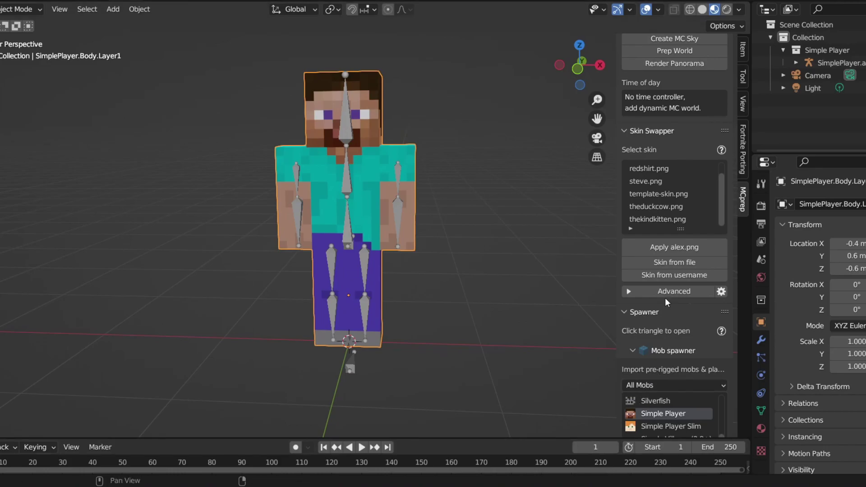
click(694, 261)
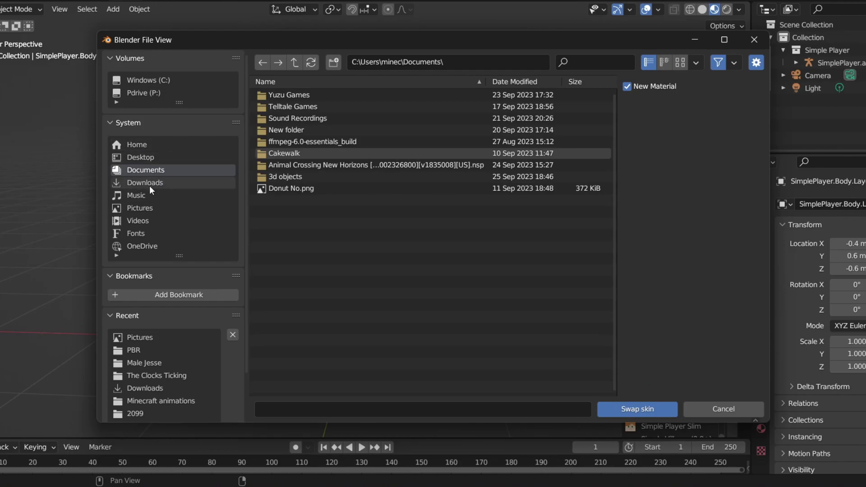
click(160, 244)
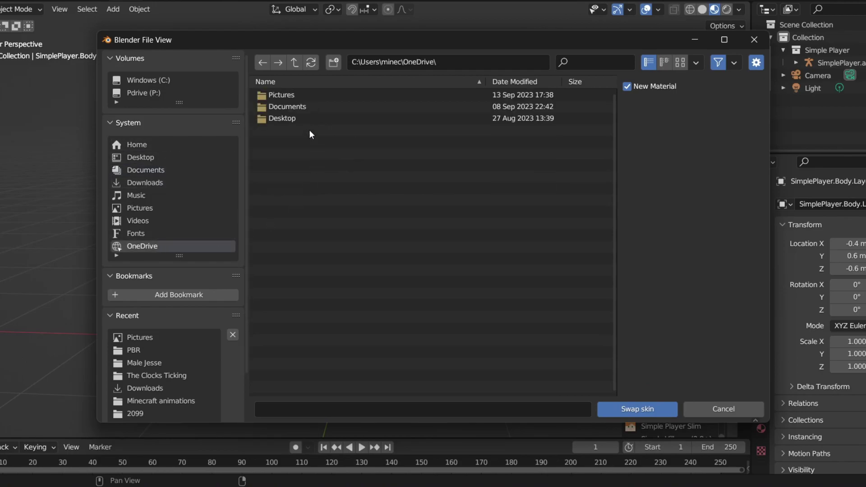
click(282, 95)
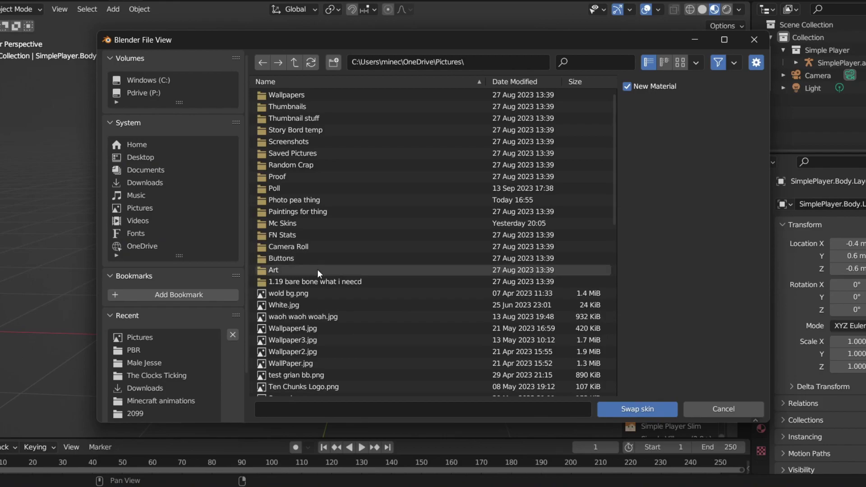
double_click(324, 305)
scroll(507, 224, down, 4)
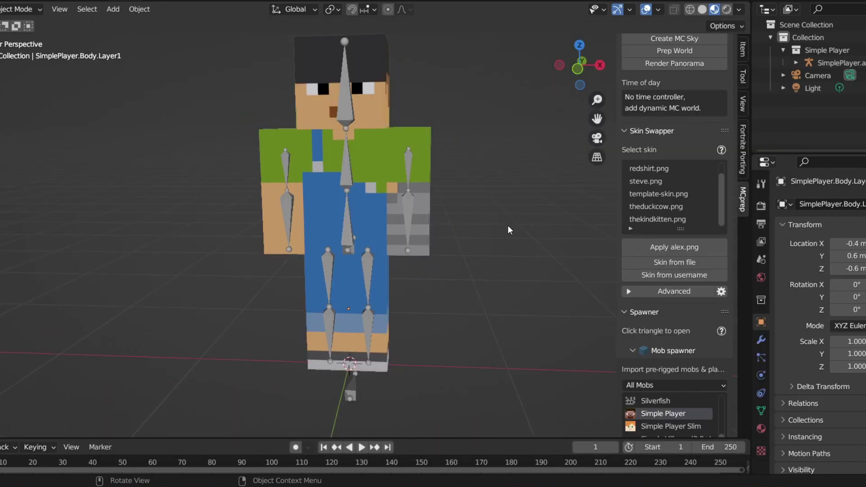
Open the Shading workspace and examine the node setup of the player's char.001 material
middle_drag(510, 221, 507, 190)
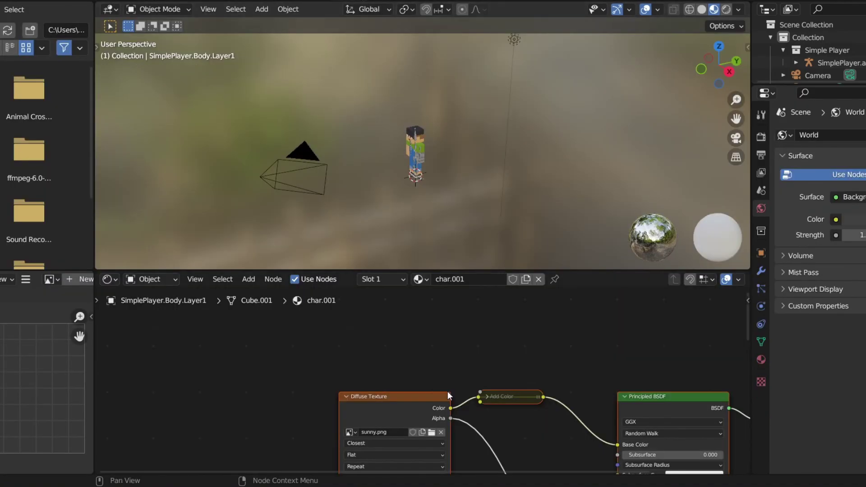
scroll(408, 450, down, 2)
middle_drag(438, 382, 484, 345)
middle_drag(501, 375, 444, 359)
scroll(490, 334, down, 2)
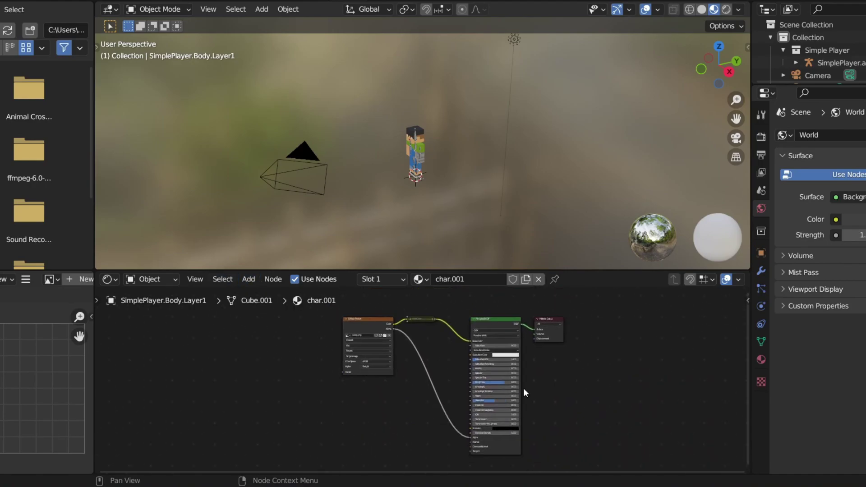
scroll(496, 365, up, 1)
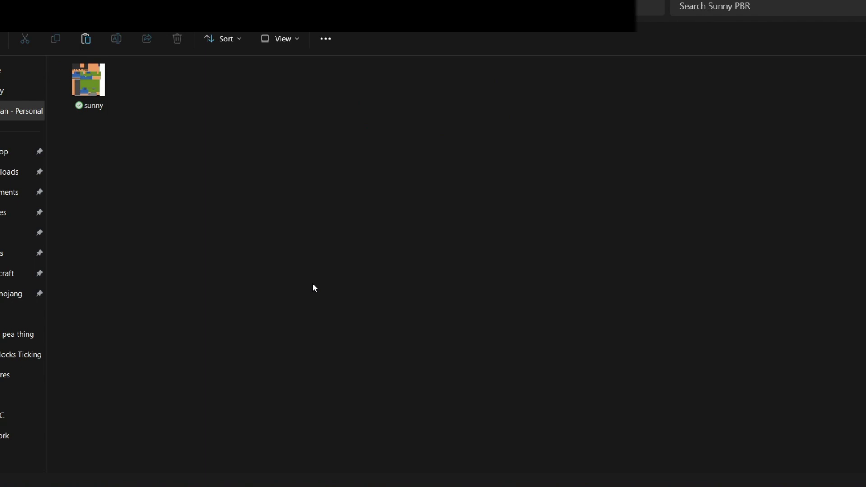
Switch to the Sunny PBR folder in File Explorer and duplicate the sunny skin image there
right_click(98, 91)
click(68, 93)
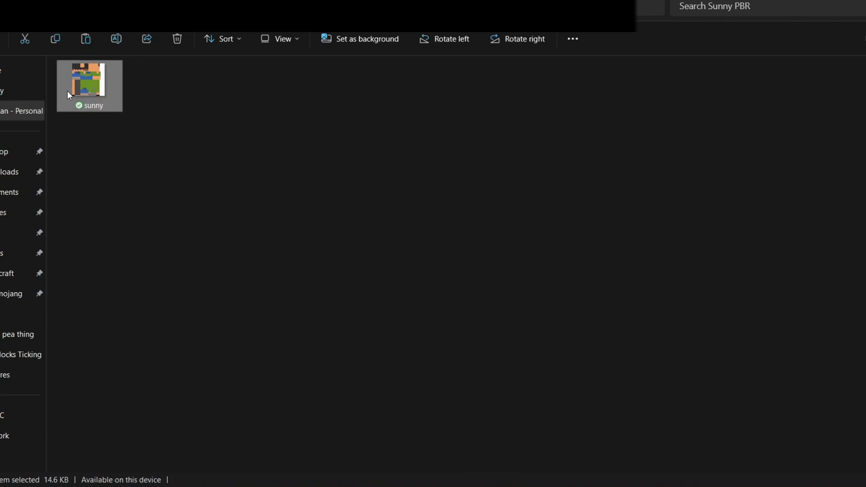
key(ctrl+v)
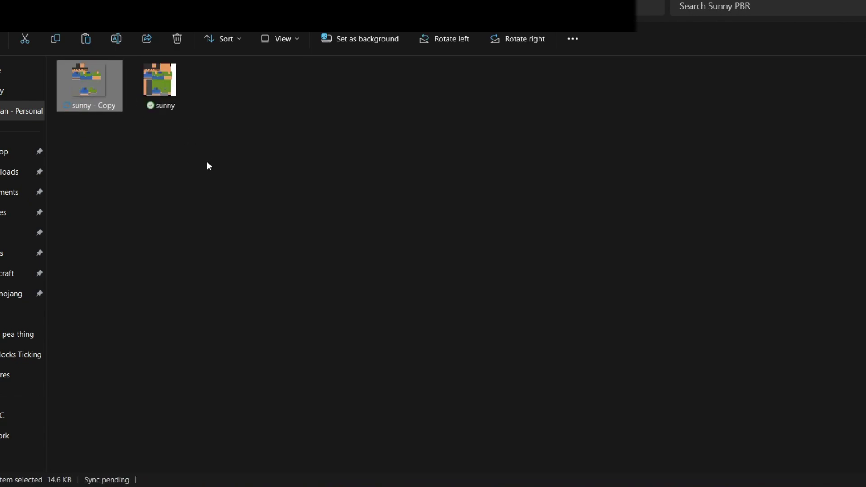
Rename the copied skin image as Sunny Material Map
right_click(99, 86)
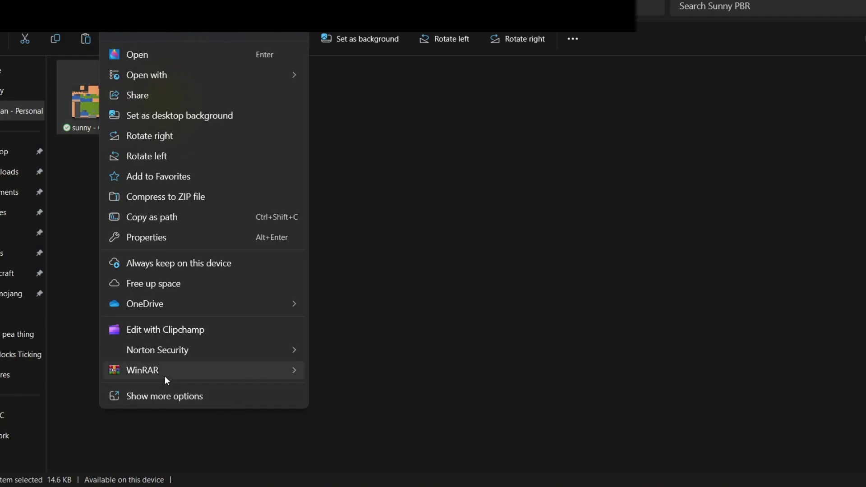
click(83, 99)
right_click(83, 100)
click(140, 34)
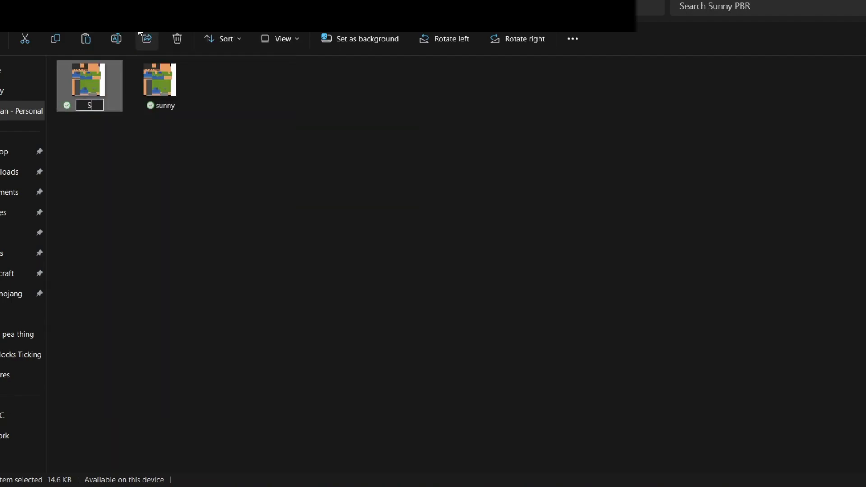
text(Sunny Material)
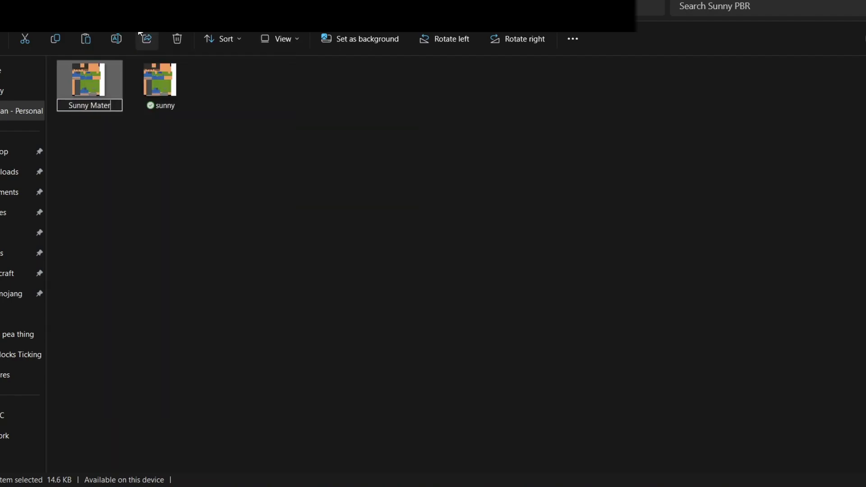
text( Map)
key(Return)
Open the Sunny Material Map image in Paint 3D and set up the Pixel pen with black as its colour
right_click(104, 98)
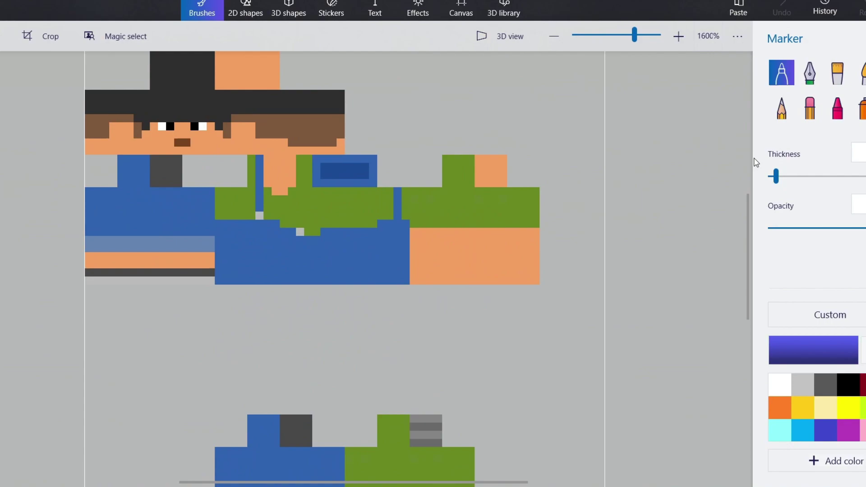
click(781, 72)
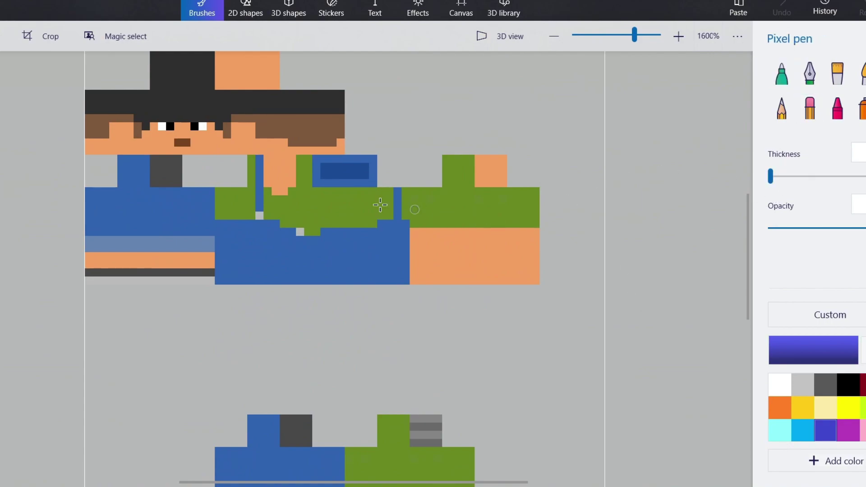
scroll(273, 108, up, 3)
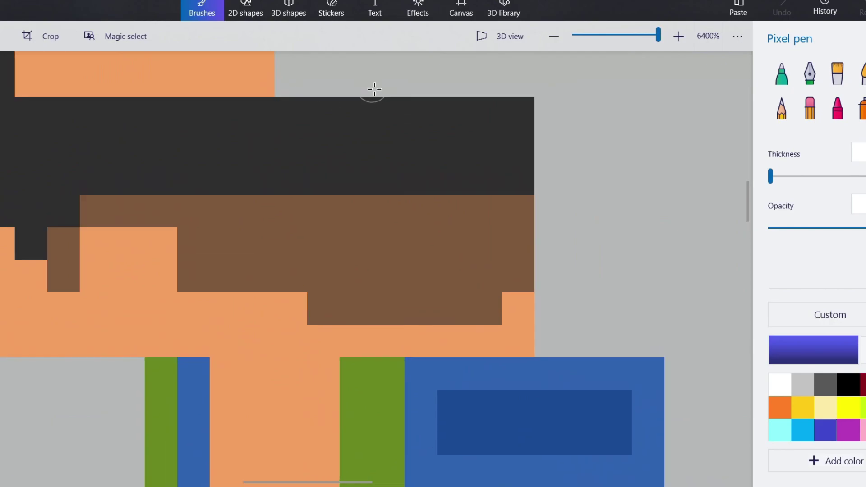
scroll(479, 148, down, 3)
scroll(382, 164, up, 3)
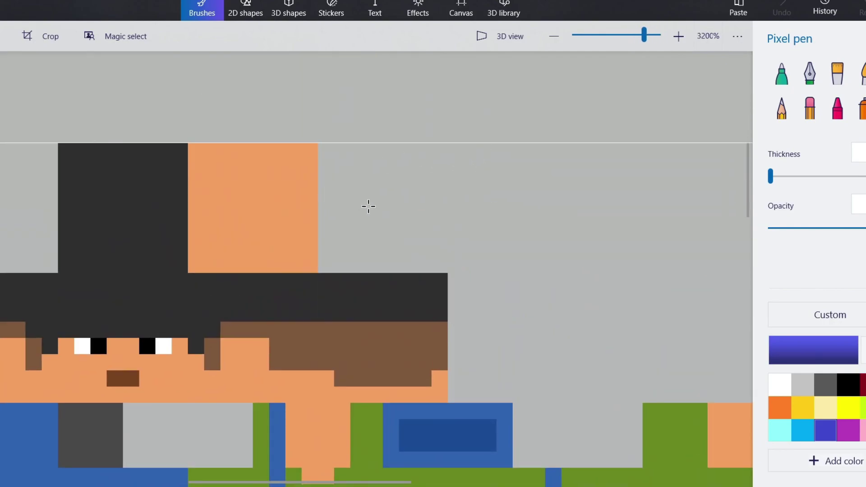
scroll(420, 149, up, 2)
scroll(458, 219, down, 2)
scroll(593, 257, up, 1)
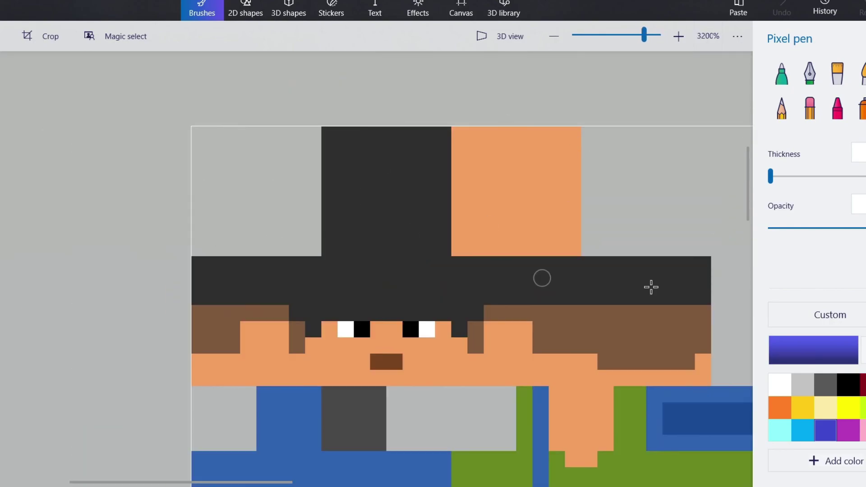
click(825, 384)
click(848, 384)
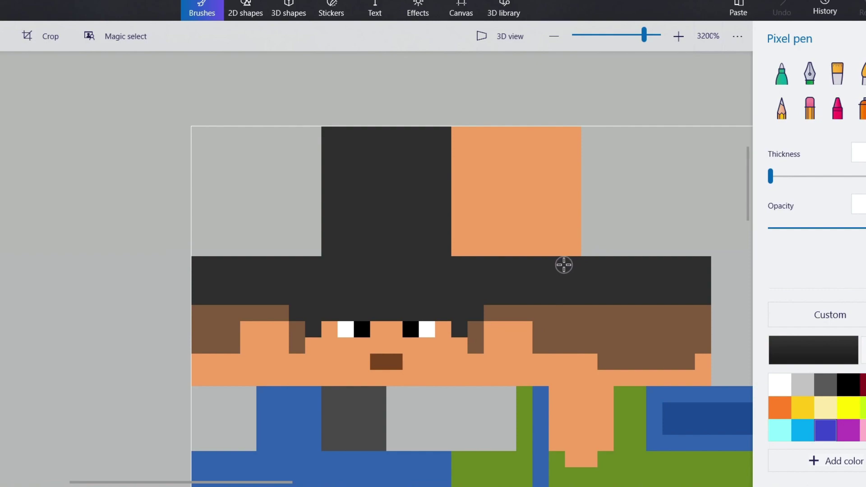
Paint both eyes on the face light grey with the Pixel pen
click(807, 390)
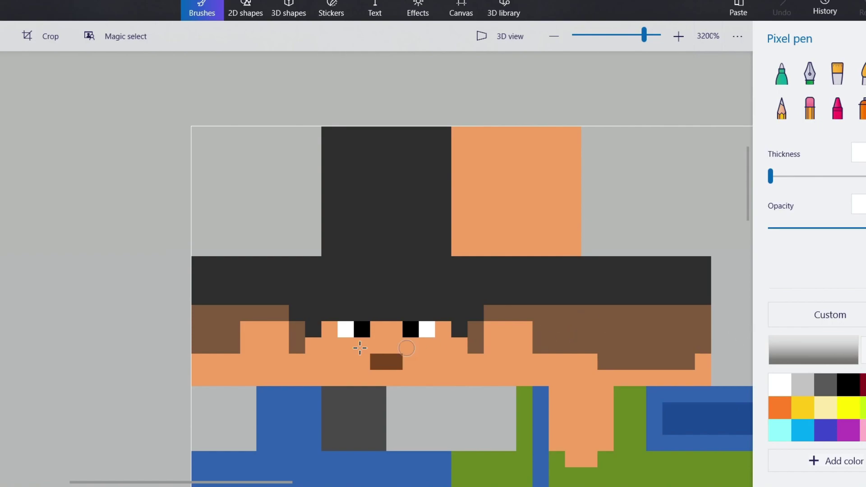
click(417, 332)
click(427, 330)
drag(362, 330, 347, 330)
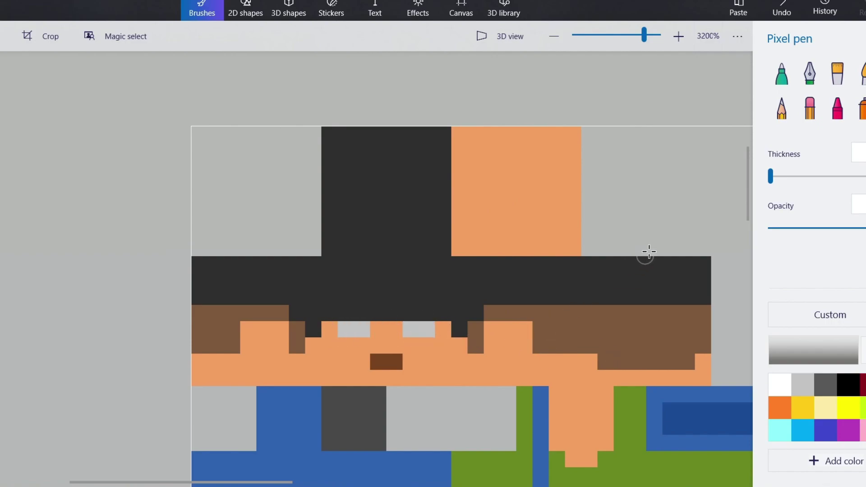
Repaint the rest of the skin in greyscale for the material map, using black for the hair
ctrl+scroll(631, 181, down, 2)
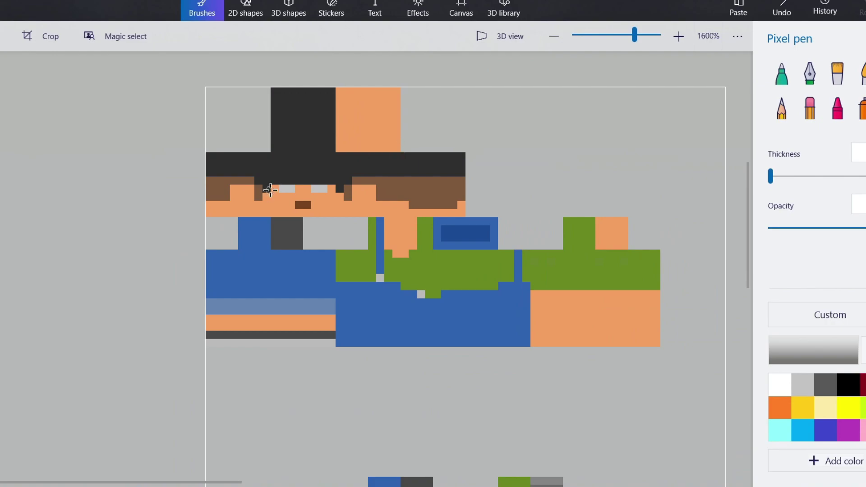
ctrl+scroll(269, 192, up, 2)
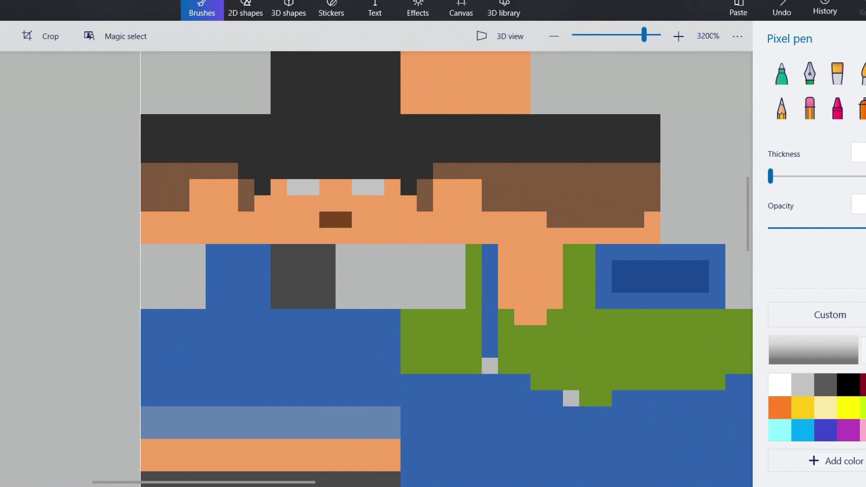
click(847, 383)
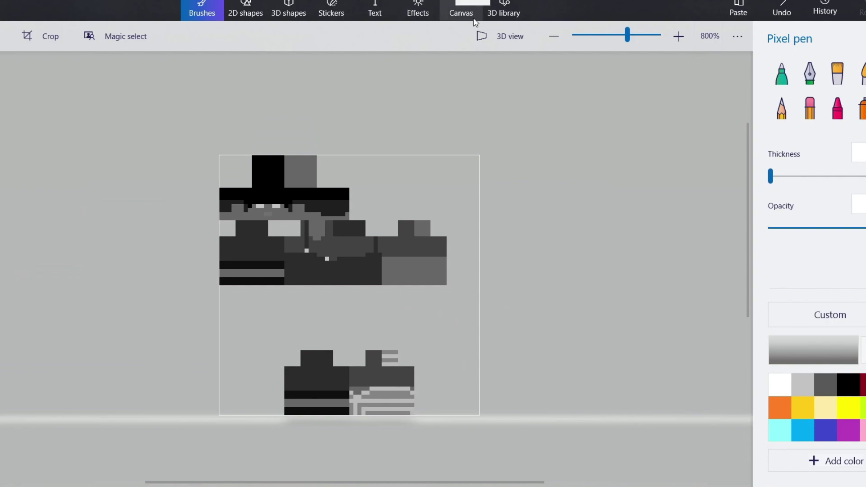
Resize the material map's canvas together with its image to a width of 1280 px, keeping the aspect ratio
click(461, 10)
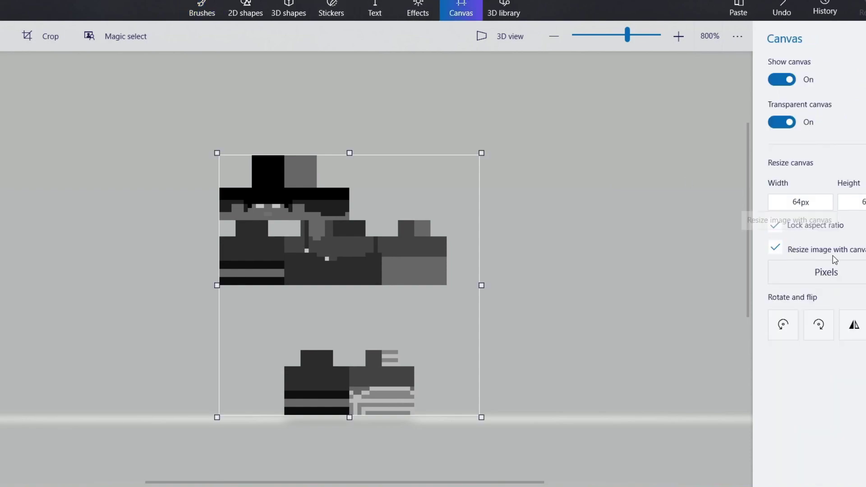
click(810, 206)
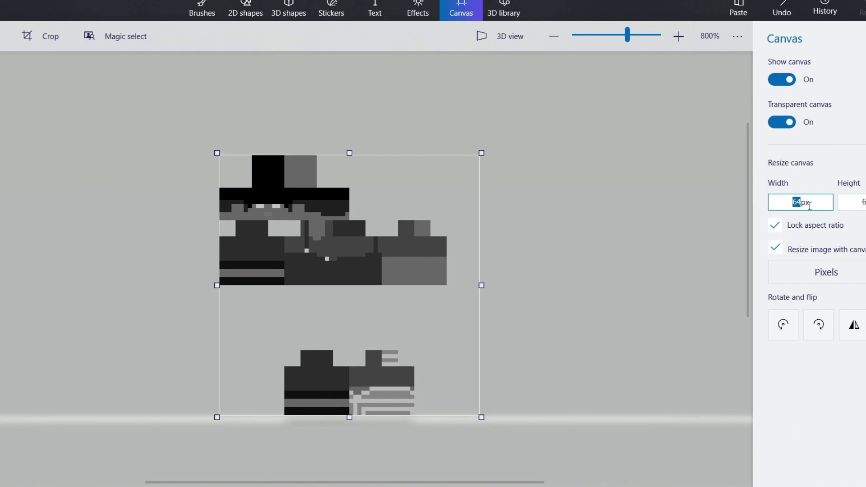
text(1280)
key(Return)
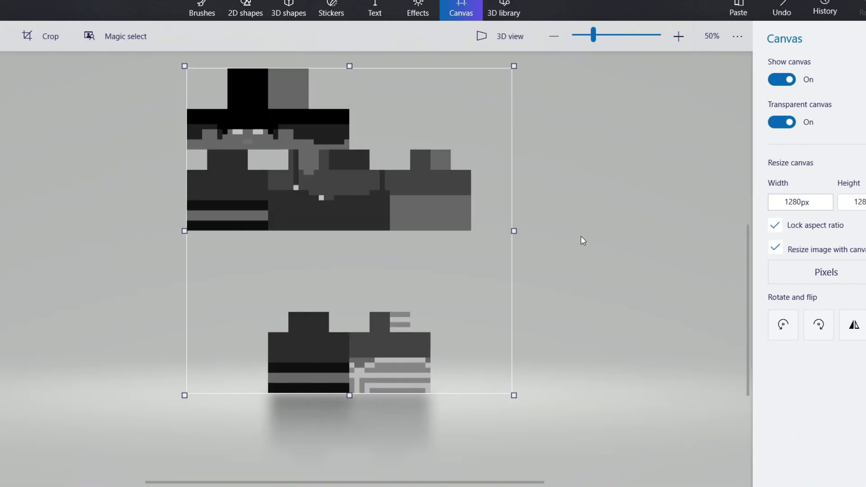
scroll(583, 237, down, 1)
scroll(283, 177, up, 3)
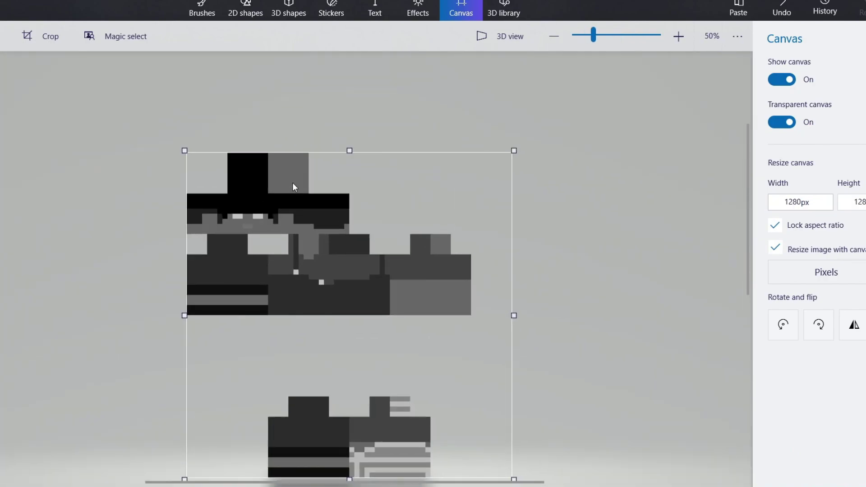
scroll(307, 214, down, 4)
Close the Sunny Material Map image and save its changes
click(3, 7)
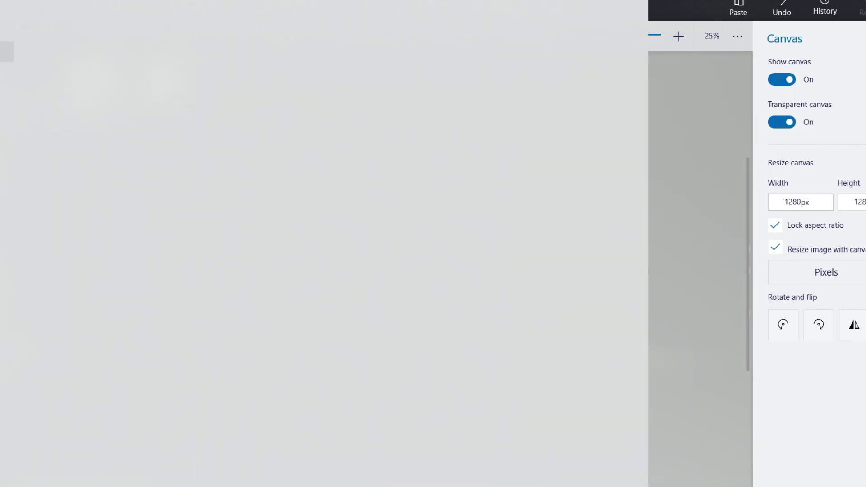
click(3, 8)
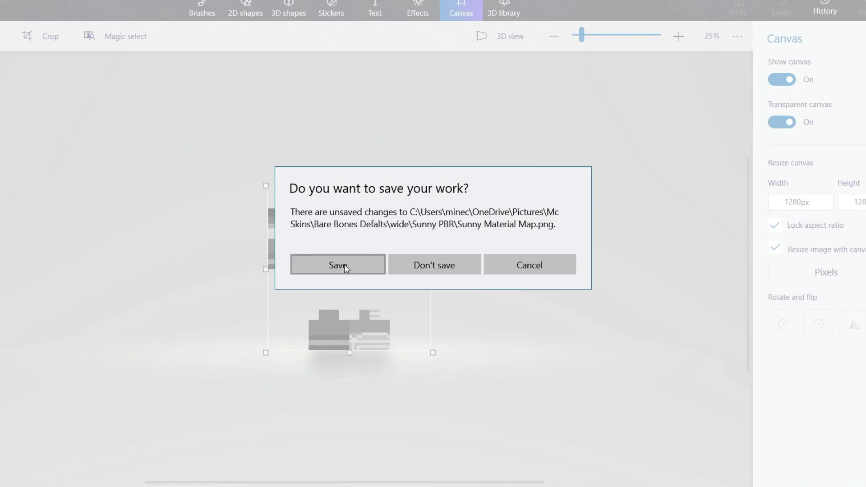
click(340, 265)
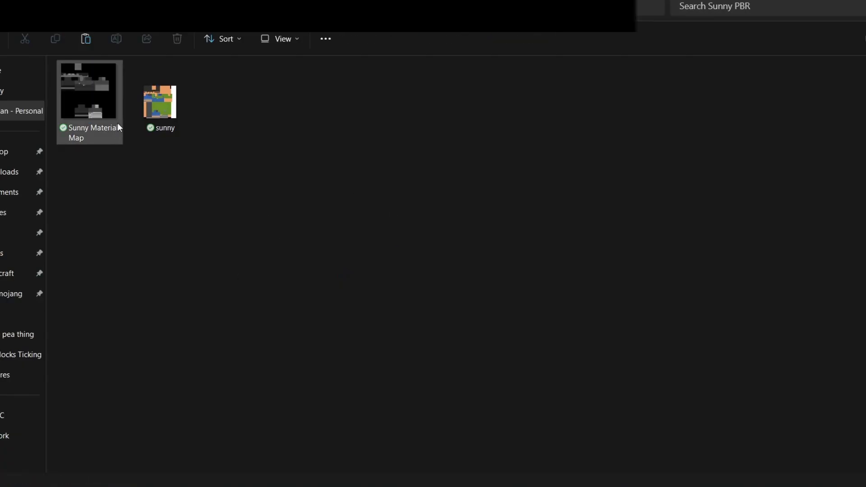
Resize the sunny skin image and its canvas to a width of 1260 px in Paint 3D and save it on closing
double_click(165, 107)
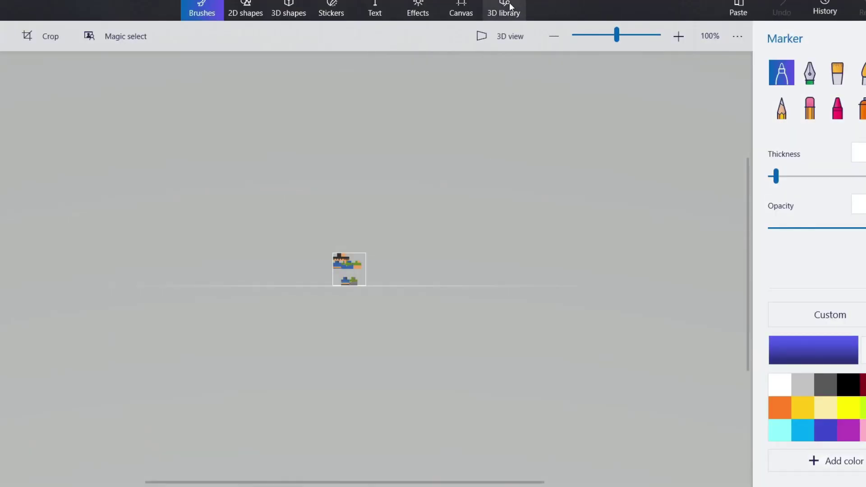
click(460, 10)
click(825, 196)
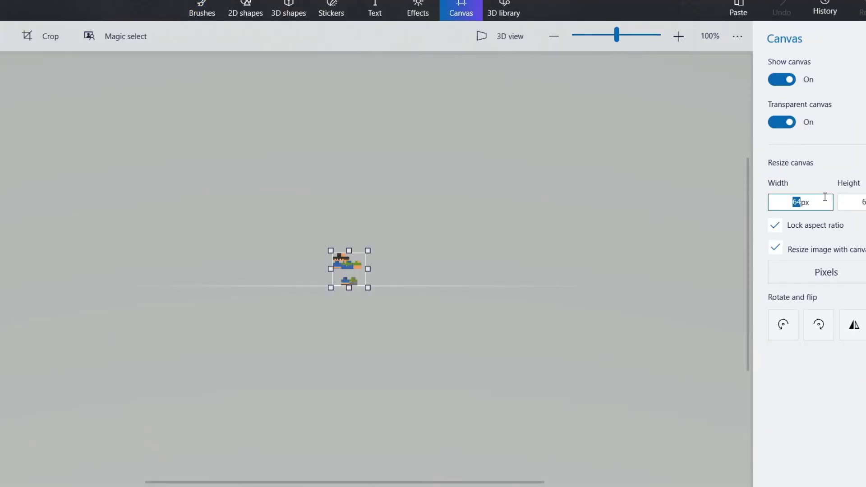
text(1260)
key(Return)
key(alt+F4)
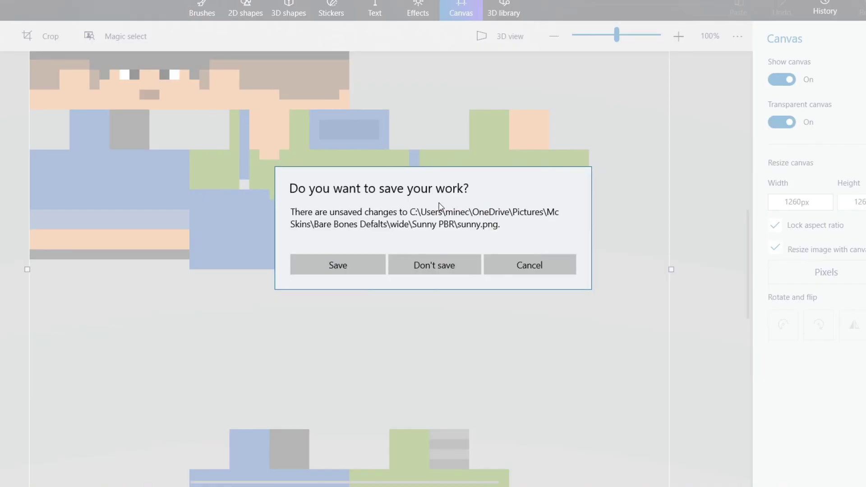
click(355, 262)
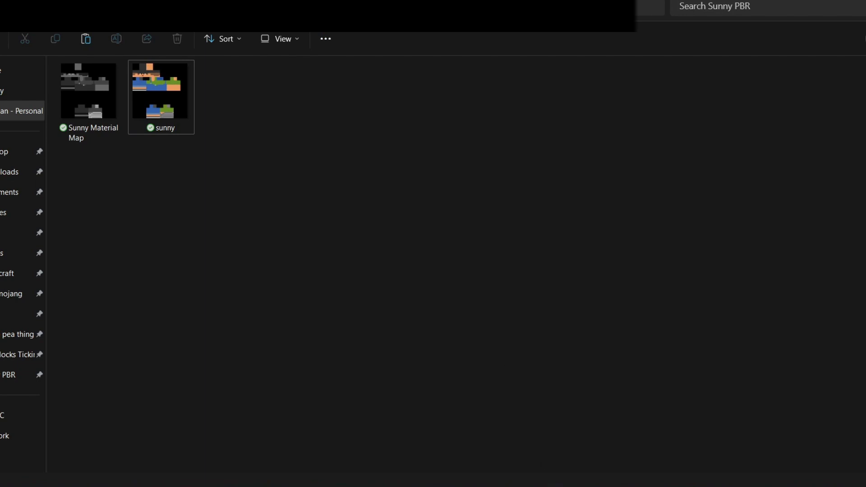
Switch to the SmartNormal page in the browser and load the sunny image from the Sunny PBR folder
key(alt+Tab)
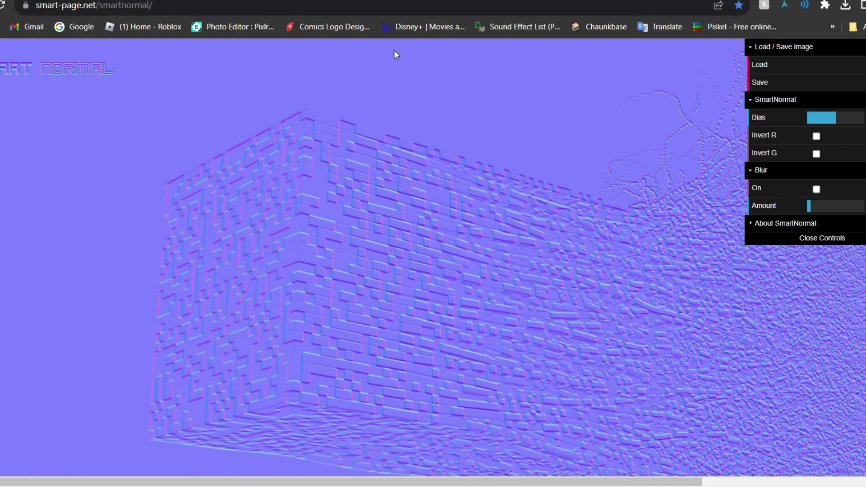
scroll(645, 250, down, 5)
scroll(643, 251, up, 5)
click(761, 65)
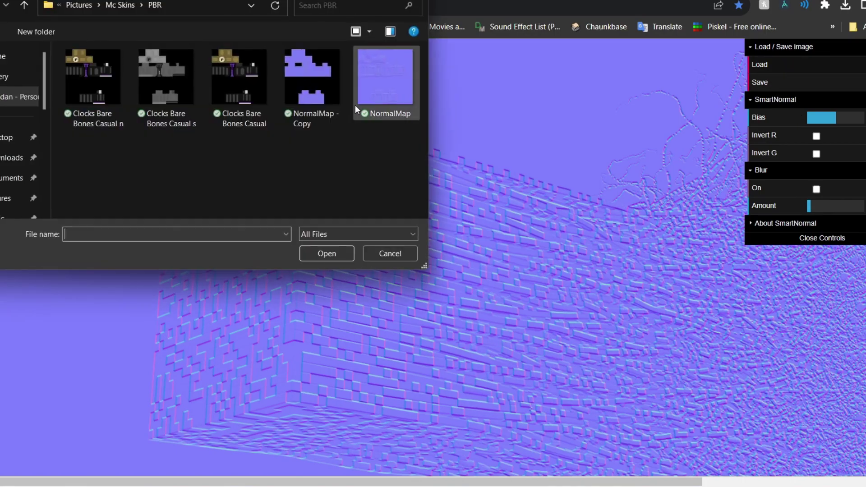
click(19, 97)
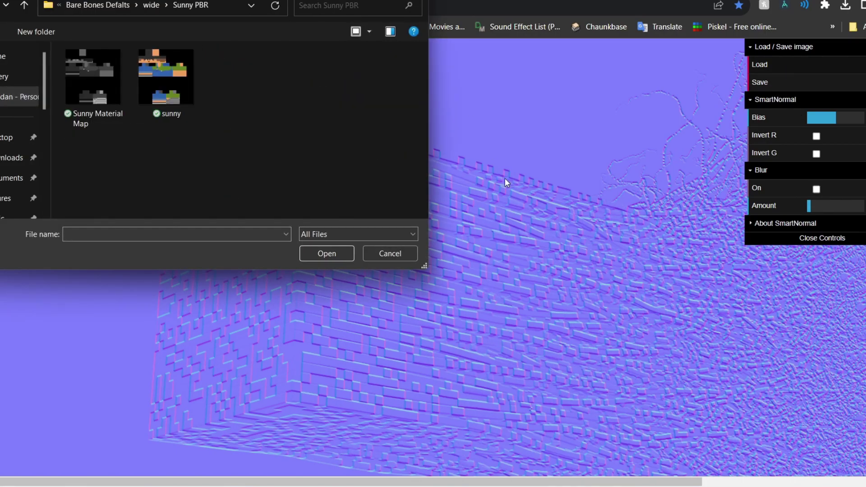
click(183, 87)
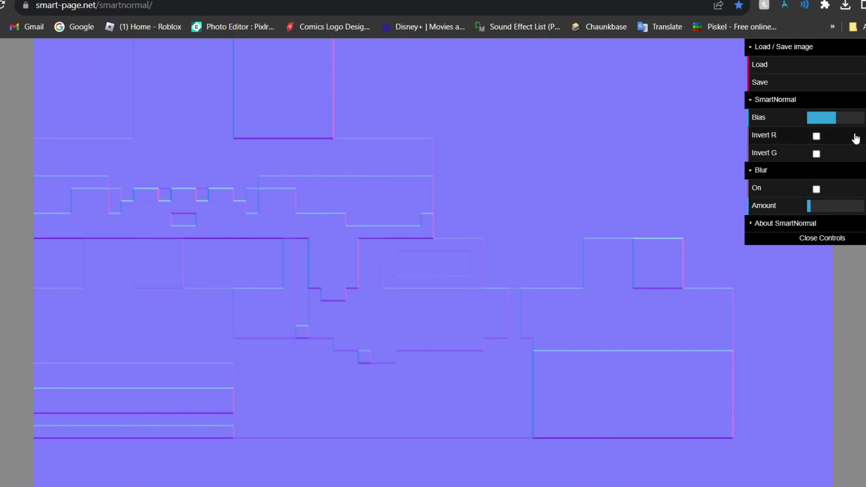
Raise the normal map's Bias to nearly its maximum
click(859, 118)
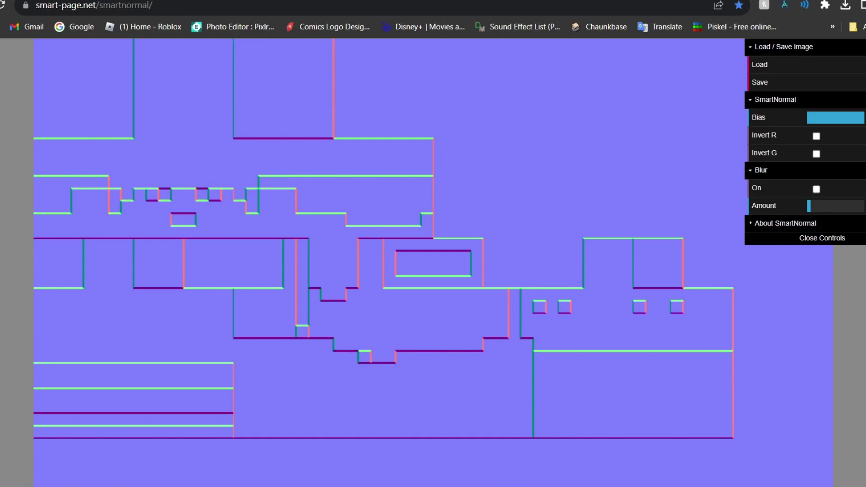
click(862, 118)
click(857, 101)
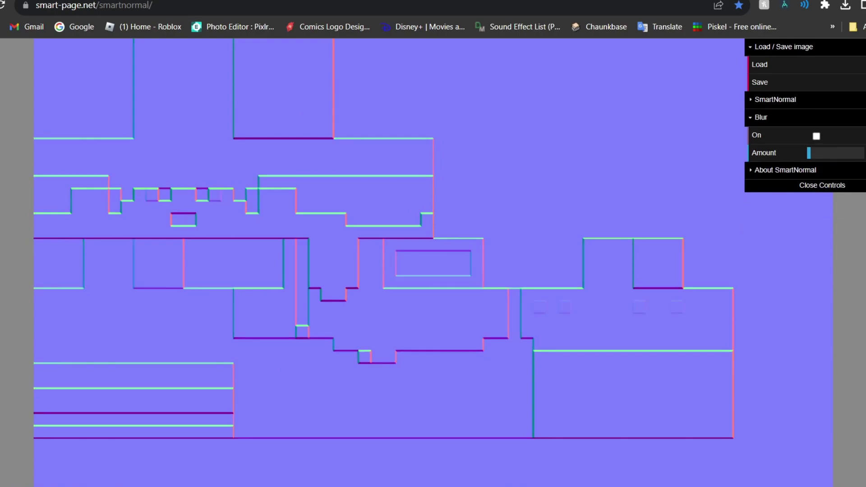
click(849, 101)
Invert only the green channel of the normal map and reduce the blur amount to its minimum
click(817, 136)
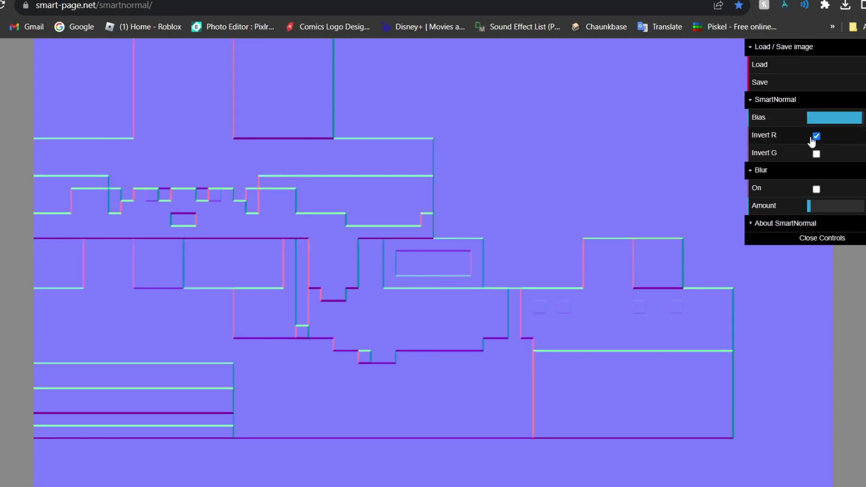
click(816, 135)
click(816, 155)
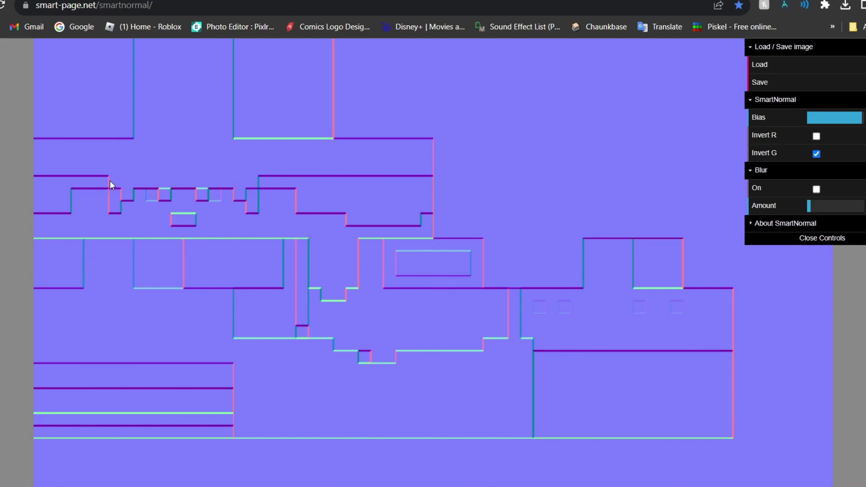
scroll(221, 199, down, 2)
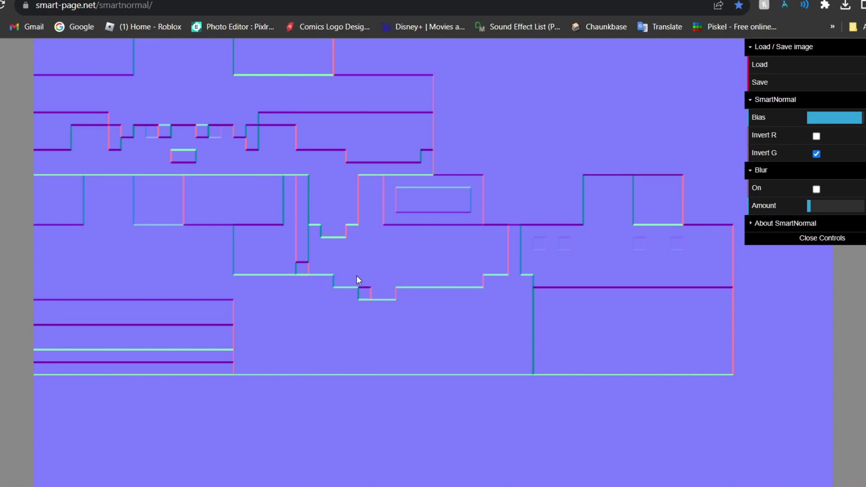
scroll(356, 284, down, 2)
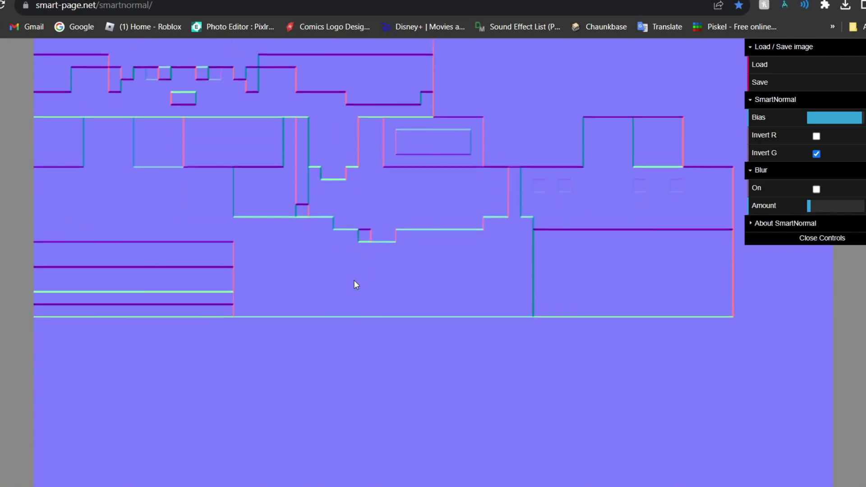
scroll(361, 282, up, 4)
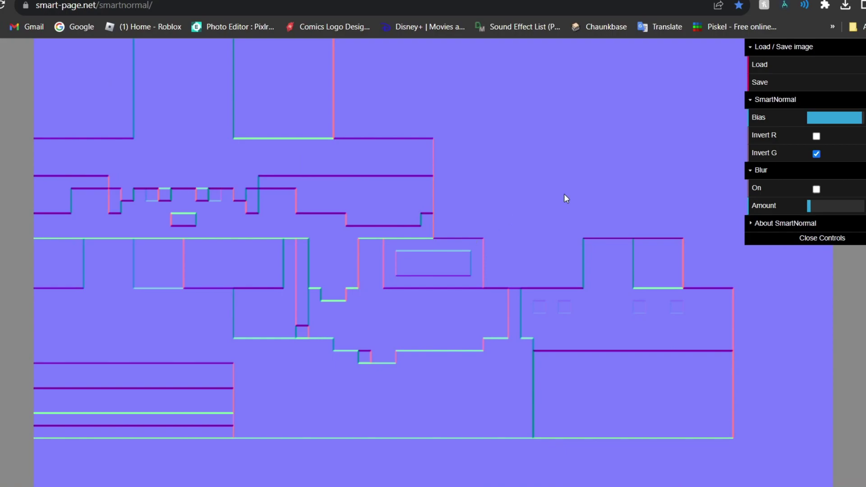
drag(814, 206, 805, 205)
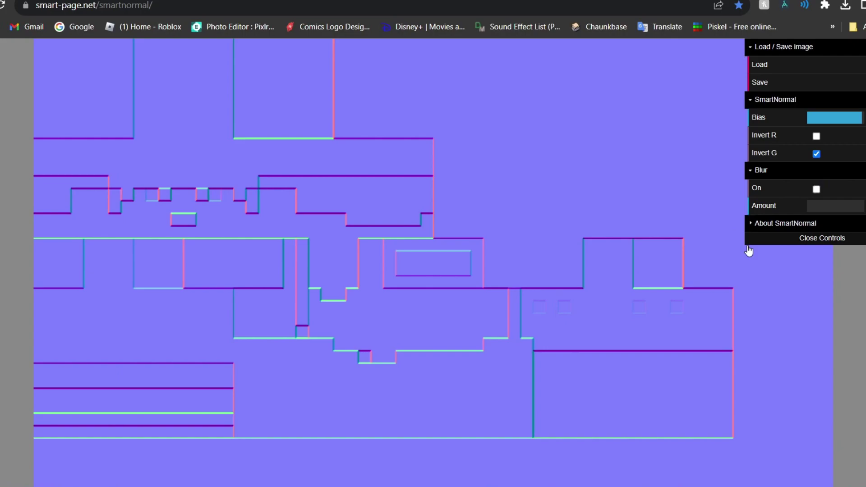
Export the generated normal map and start saving it as a PNG image, browsing the Pictures folder for a destination
click(763, 82)
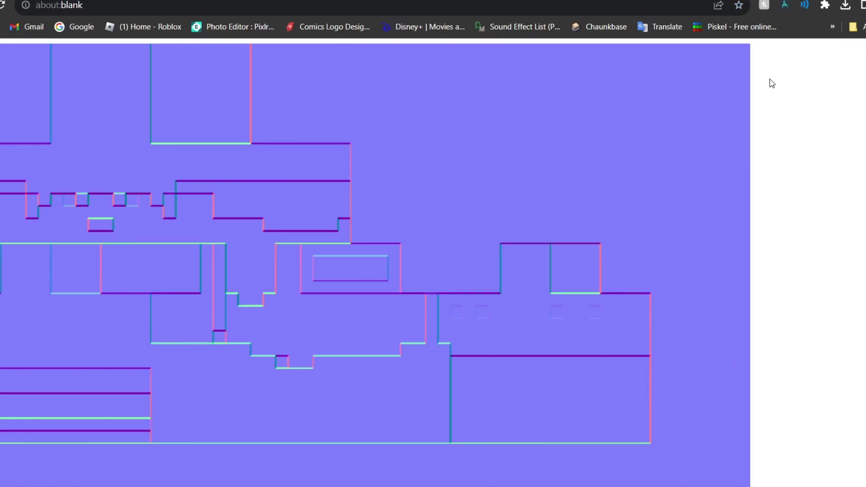
right_click(441, 288)
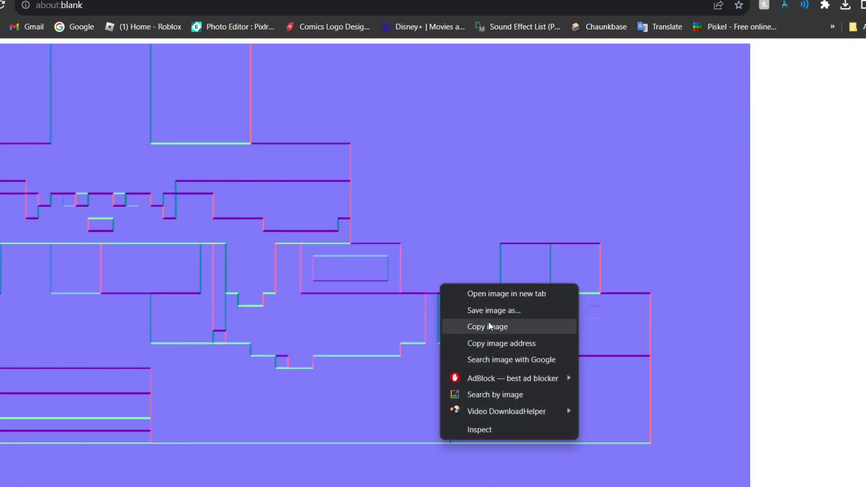
click(489, 315)
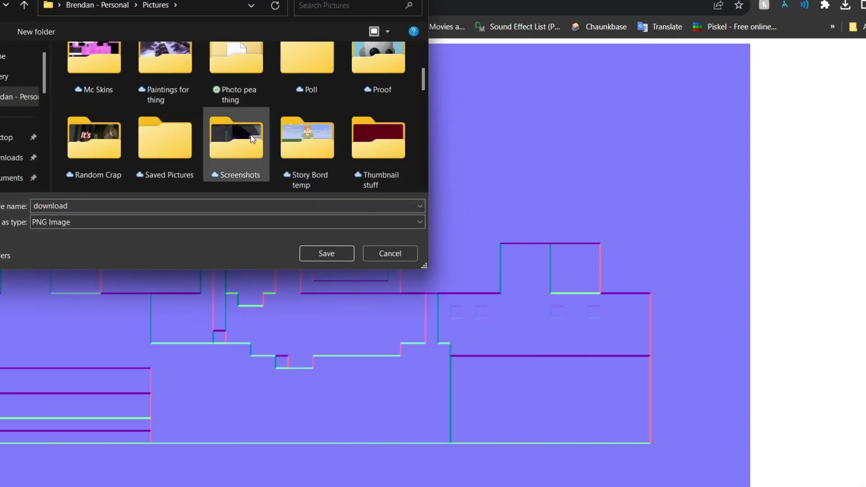
scroll(251, 137, down, 1)
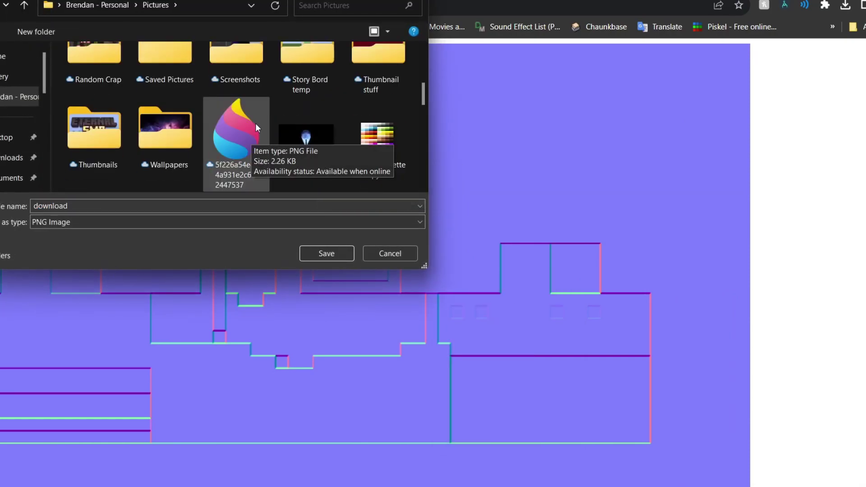
scroll(256, 123, up, 1)
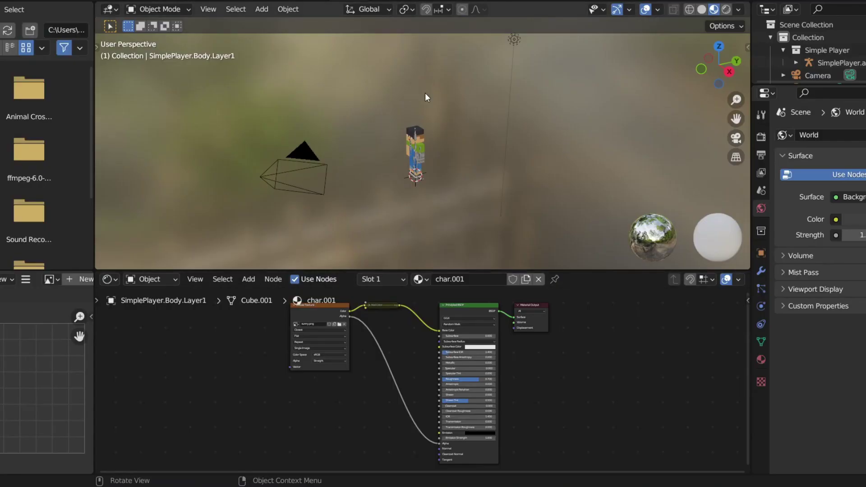
Copy the Diffuse Texture node and paste two duplicates, one beside and one below the original
scroll(426, 94, up, 6)
middle_drag(427, 95, 566, 70)
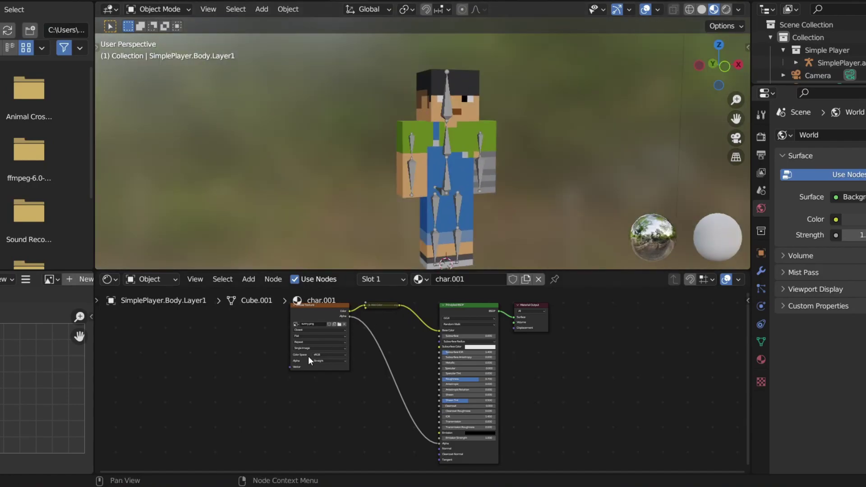
scroll(210, 340, up, 3)
middle_drag(223, 360, 262, 447)
scroll(291, 413, up, 1)
scroll(291, 408, up, 4)
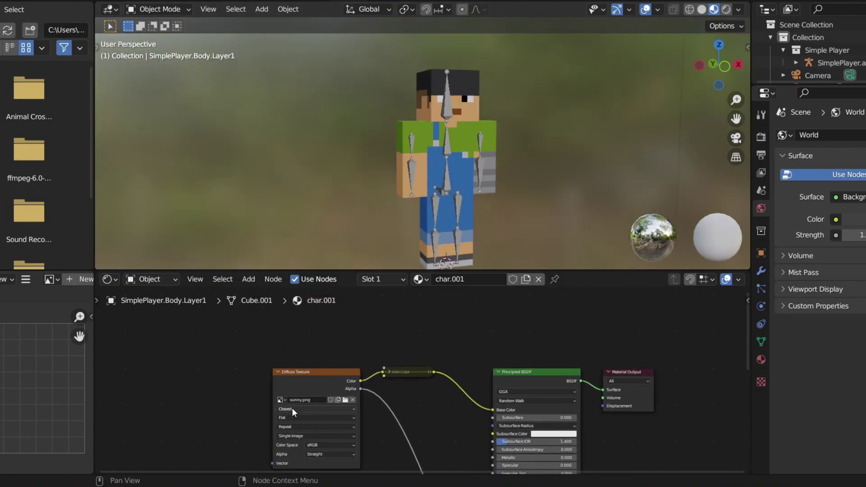
middle_drag(263, 329, 316, 343)
scroll(315, 343, down, 1)
click(310, 329)
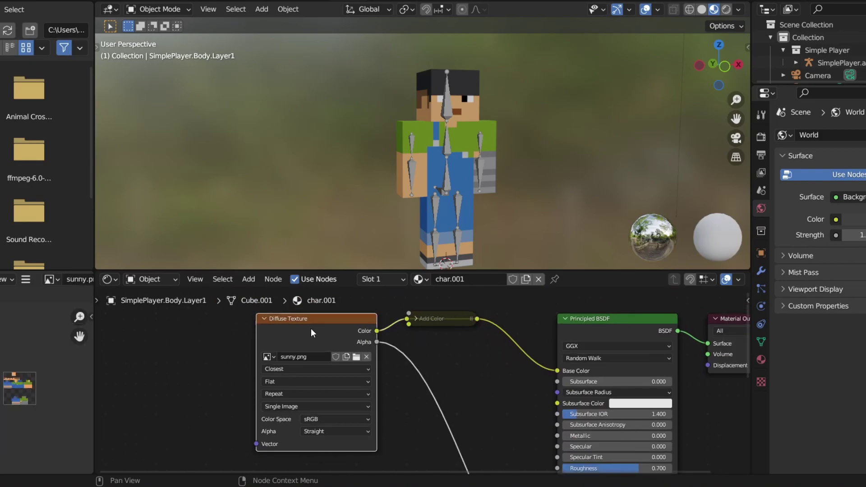
scroll(315, 322, down, 2)
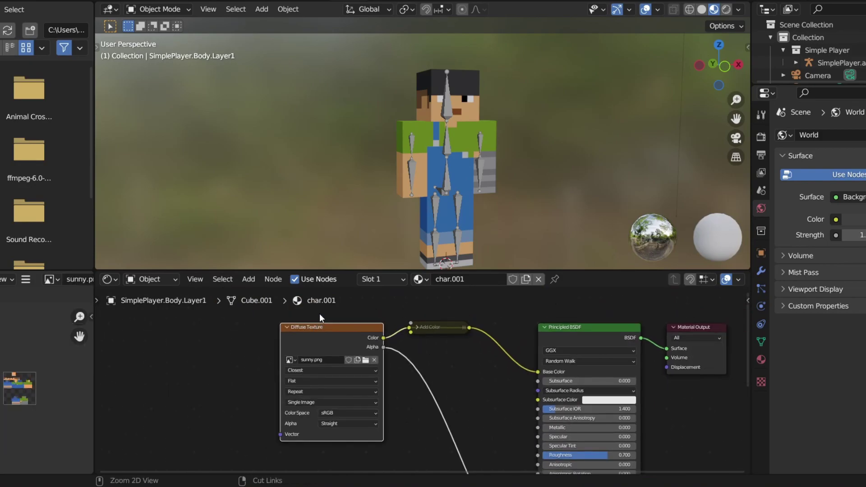
ctrl+middle_drag(319, 314, 350, 305)
click(285, 335)
key(ctrl+v)
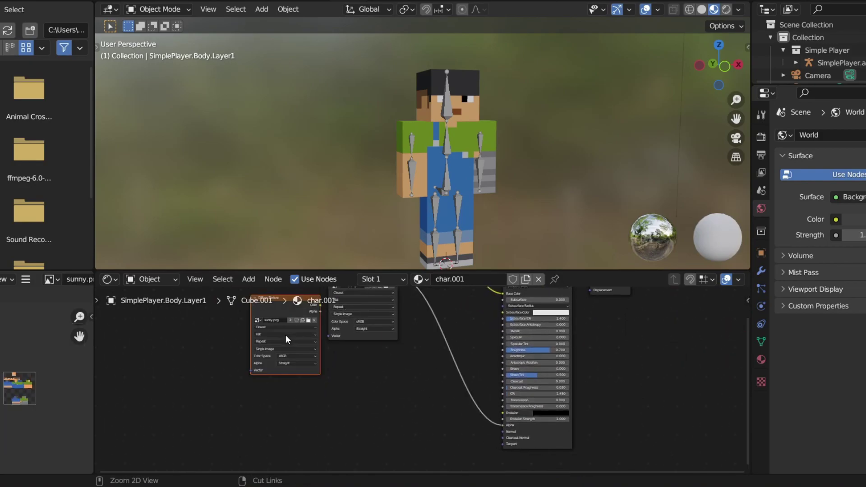
key(ctrl+v)
click(423, 344)
middle_drag(423, 344, 413, 402)
scroll(413, 402, up, 4)
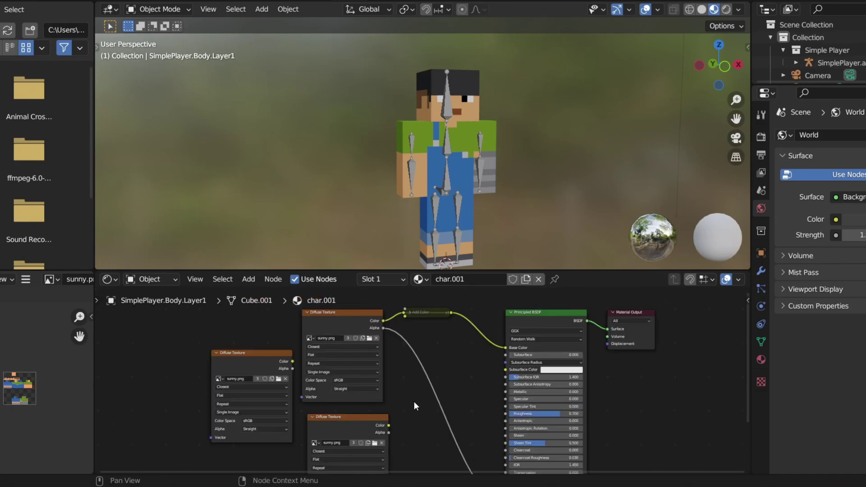
Load Sunny Material Map.png from the Sunny PBR folder into the duplicated texture node beside the original
middle_drag(248, 385, 380, 362)
scroll(364, 309, up, 3)
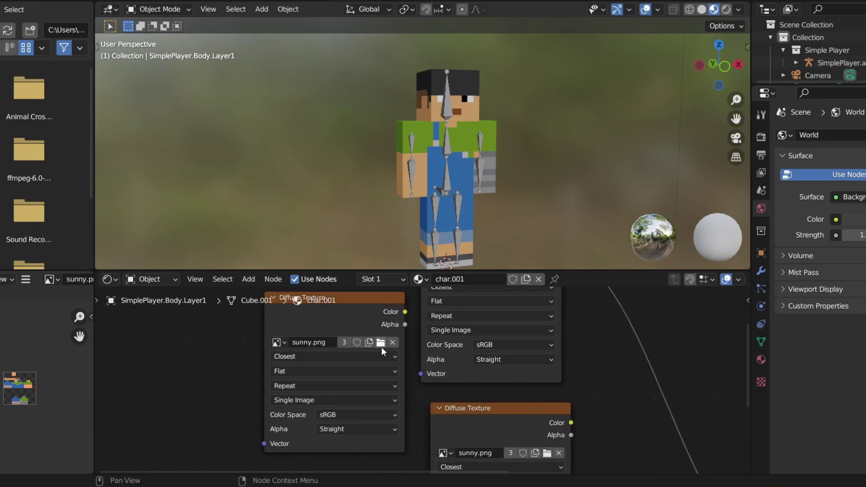
click(386, 347)
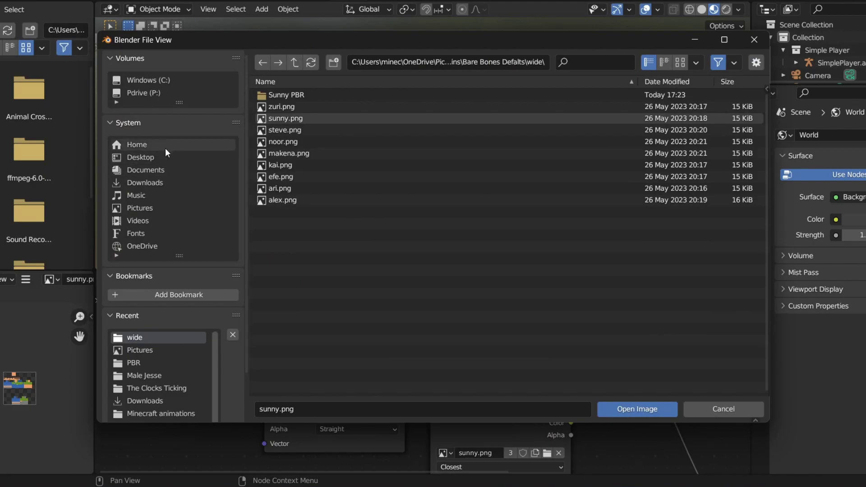
click(301, 95)
click(301, 95)
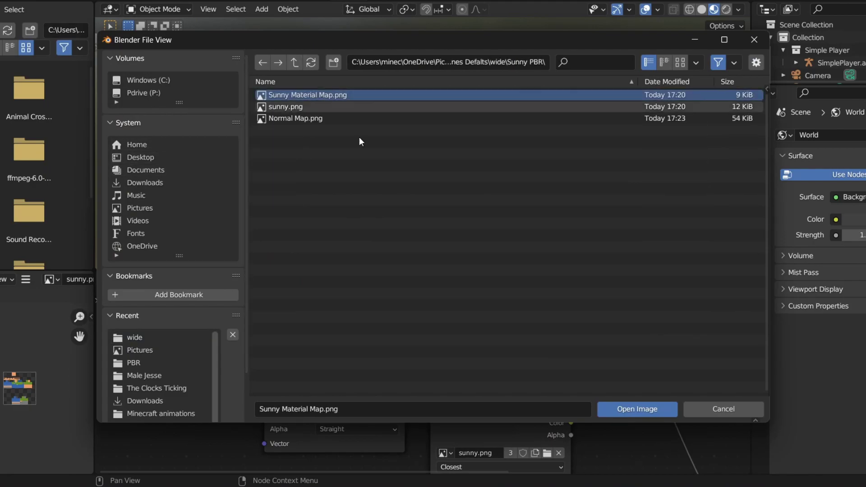
click(651, 407)
Connect the material map's Color output to the Specular and Specular Tint inputs of the Principled BSDF
middle_drag(233, 332, 169, 371)
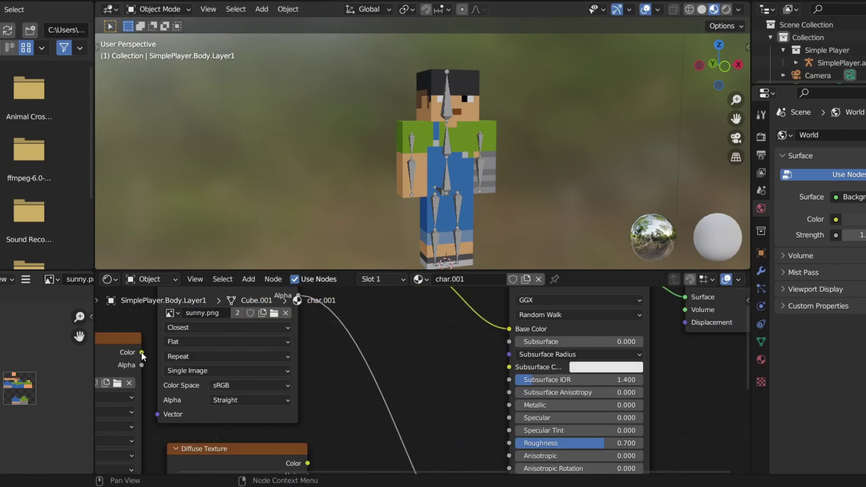
drag(143, 353, 526, 417)
middle_drag(480, 95, 517, 131)
Preview the rig in Cycles rendered shading and move the light in front of it so its face is lit
scroll(488, 86, down, 5)
scroll(478, 67, down, 3)
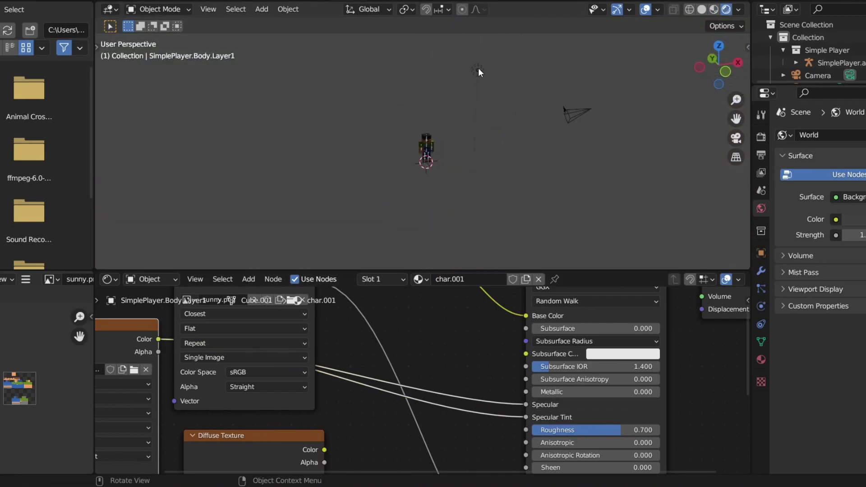
click(480, 68)
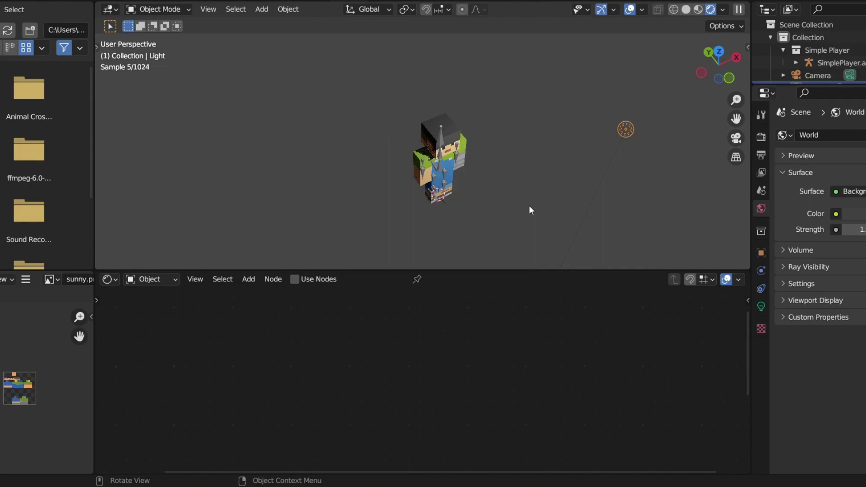
scroll(501, 144, up, 6)
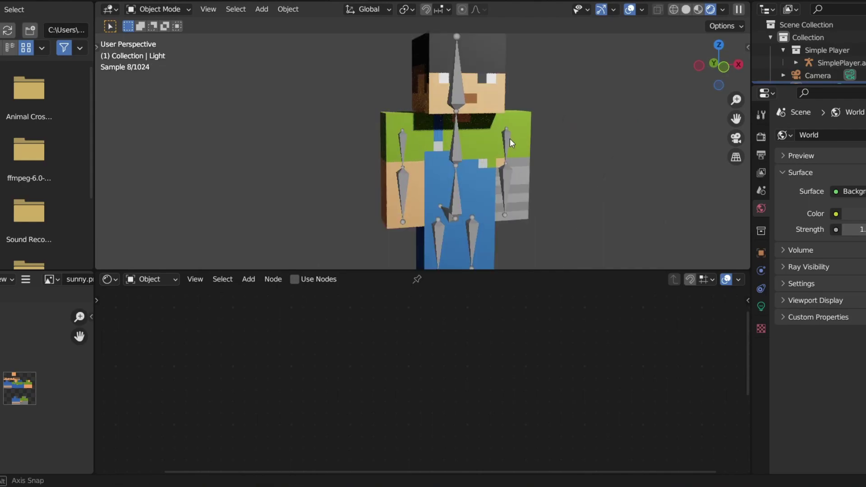
middle_drag(509, 139, 533, 100)
scroll(520, 137, up, 2)
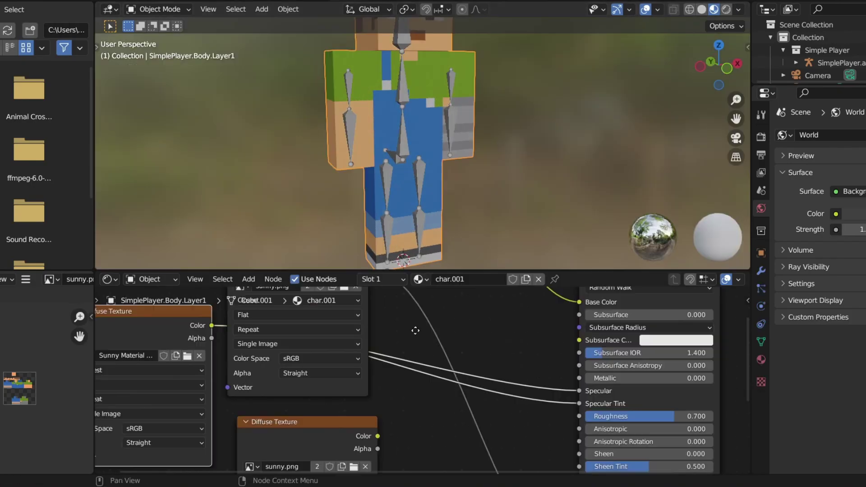
Examine the body's specular shading in material preview from above, the front and below
middle_drag(416, 329, 384, 313)
scroll(385, 313, down, 2)
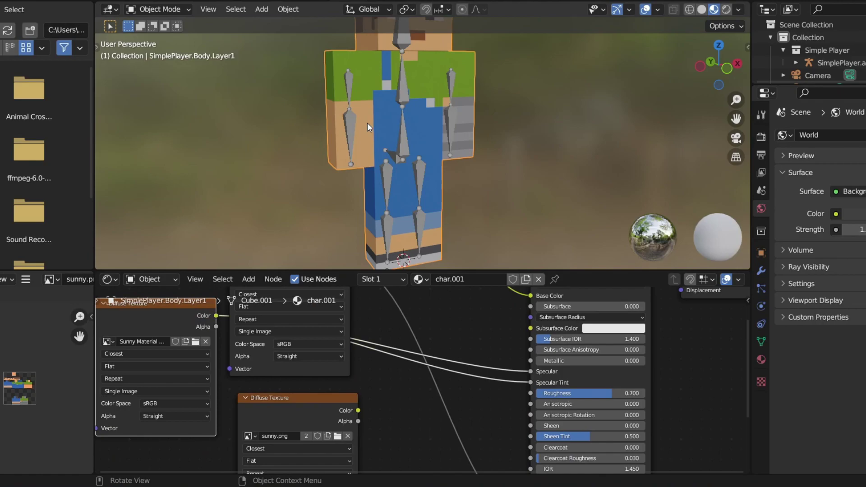
mouse_move(408, 129)
middle_down()
mouse_move(409, 166)
mouse_move(405, 135)
middle_up()
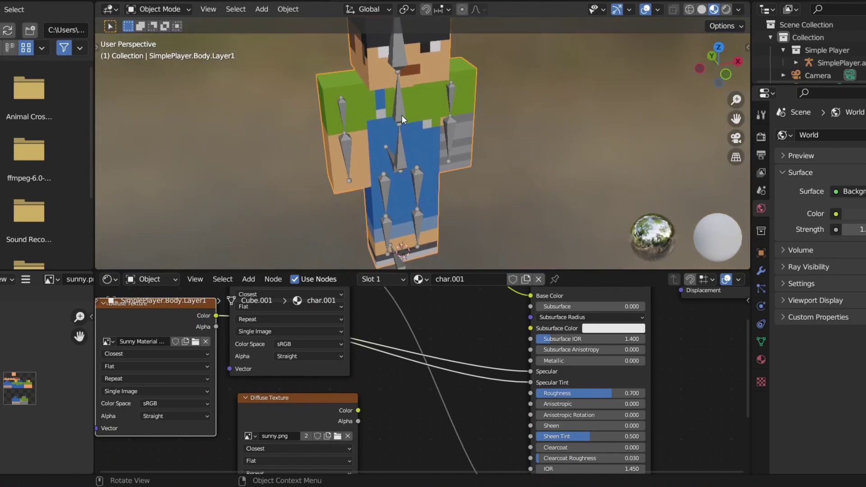
click(401, 115)
click(435, 104)
middle_drag(578, 105, 567, 39)
click(408, 80)
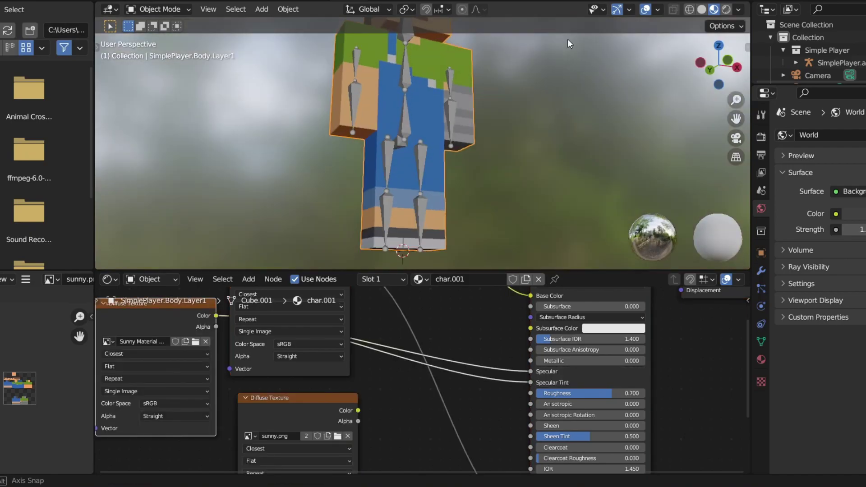
Try feeding the material map's Color output into Metallic and Roughness and check the rig in rendered shading
scroll(413, 332, up, 2)
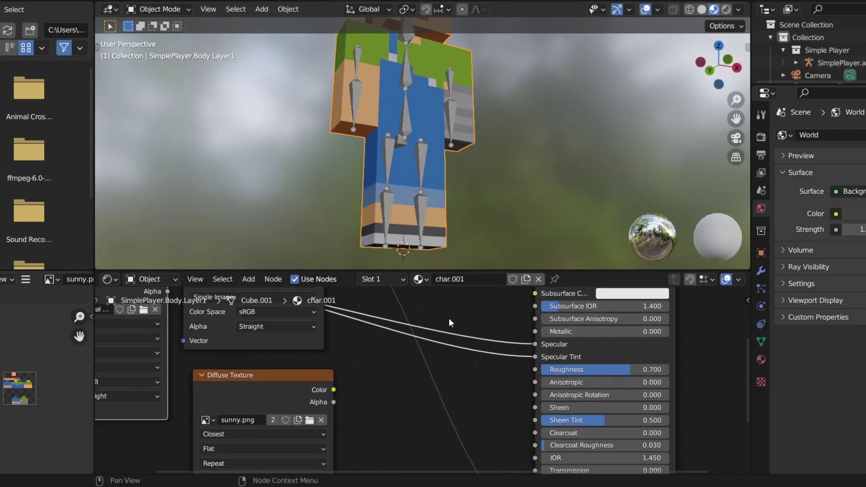
middle_drag(457, 338, 458, 384)
scroll(427, 386, down, 1)
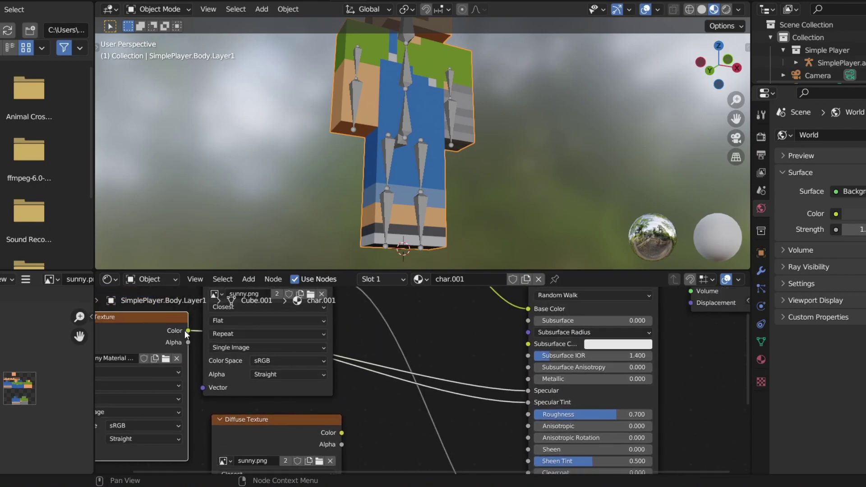
drag(187, 331, 523, 374)
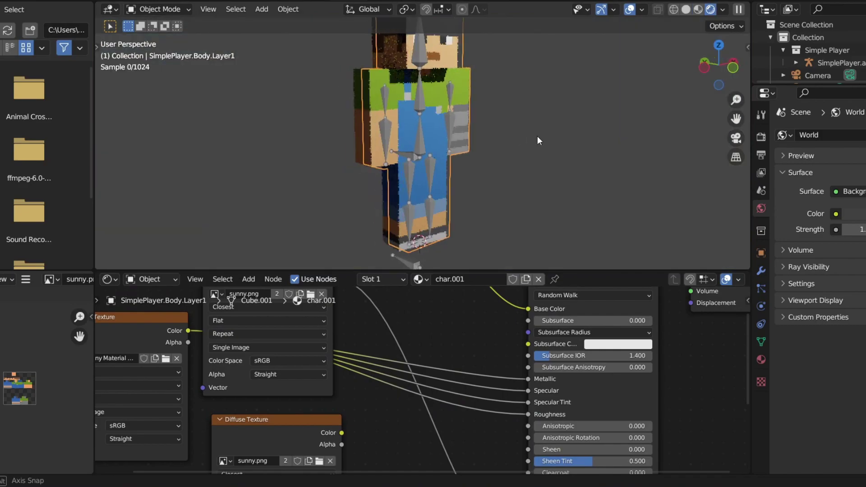
middle_drag(537, 136, 525, 134)
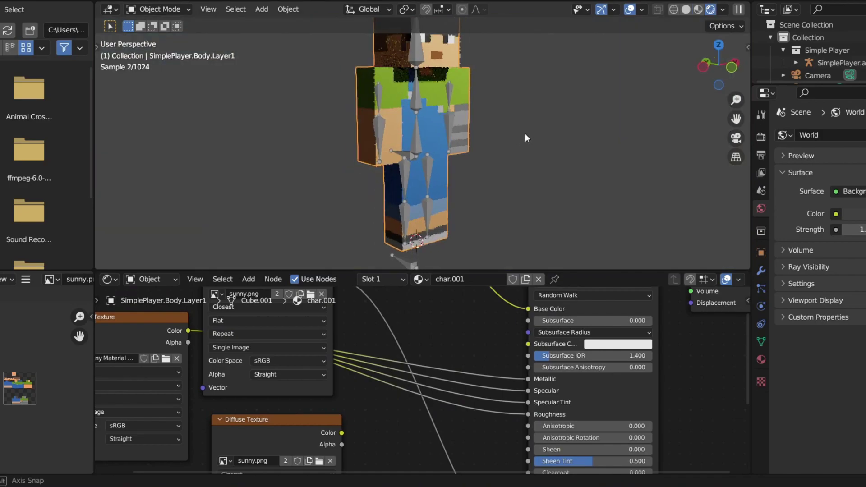
Disconnect the material map from Metallic and Roughness, checking the rendered rig from below
drag(526, 380, 512, 375)
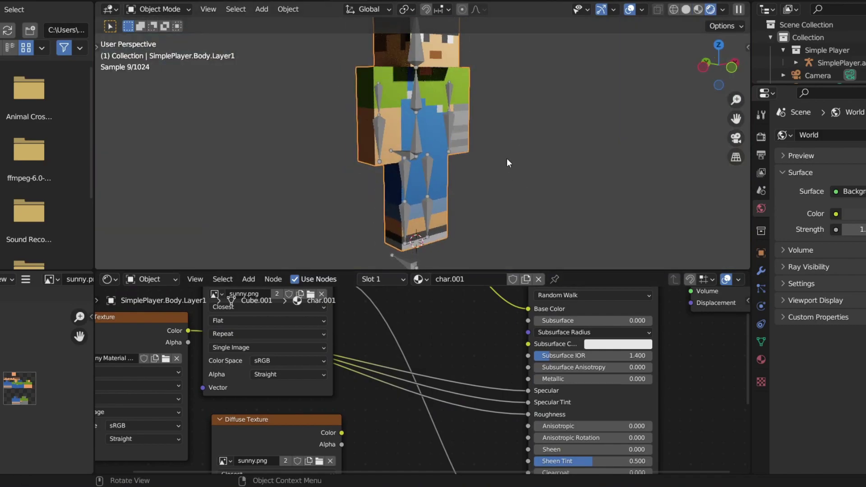
middle_drag(532, 216, 480, 123)
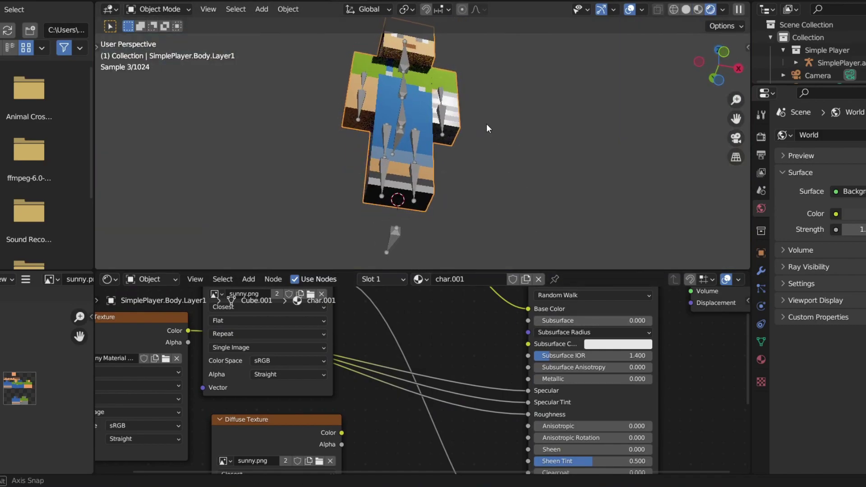
drag(529, 415, 517, 412)
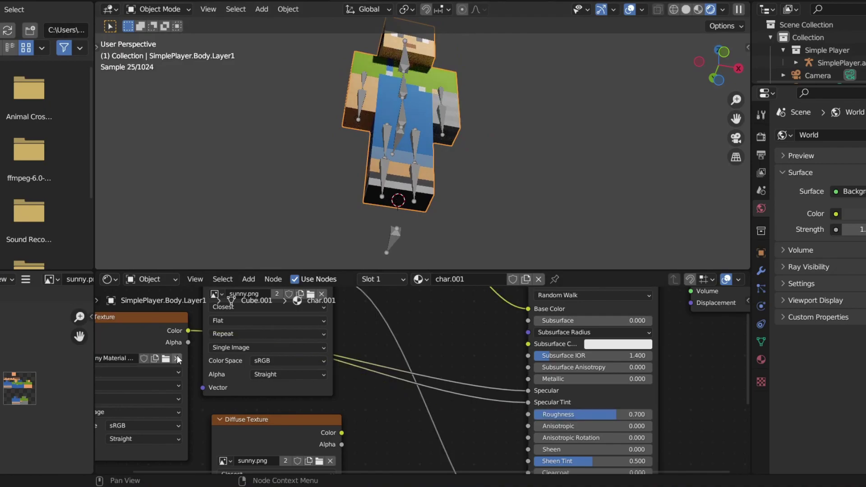
Connect the material map's Color output to Roughness again and return the viewport to material preview
drag(188, 330, 527, 414)
middle_drag(514, 121, 521, 159)
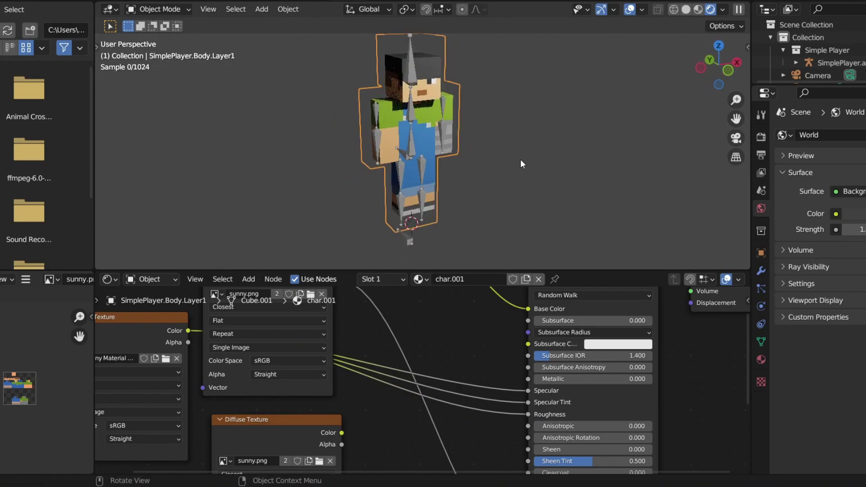
click(698, 9)
Load Normal Map.png into the remaining Diffuse Texture copy and connect its Color output to the Principled BSDF's Normal input
middle_drag(498, 393, 510, 340)
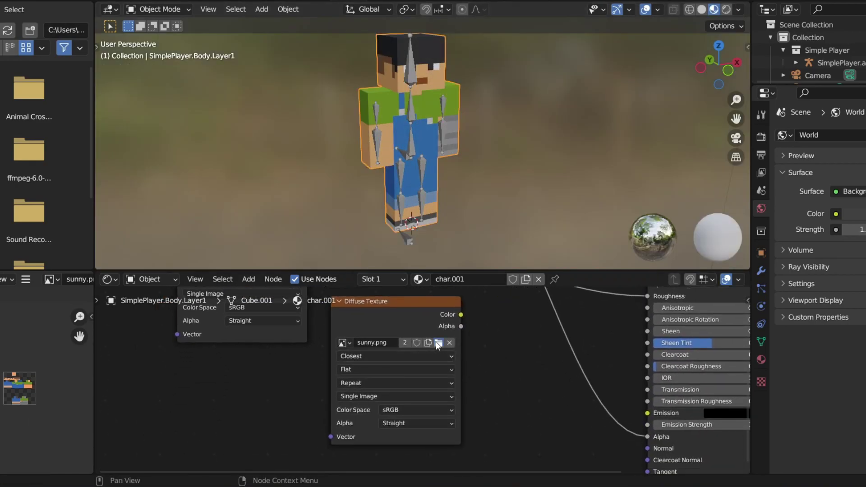
click(437, 345)
middle_drag(495, 330, 370, 327)
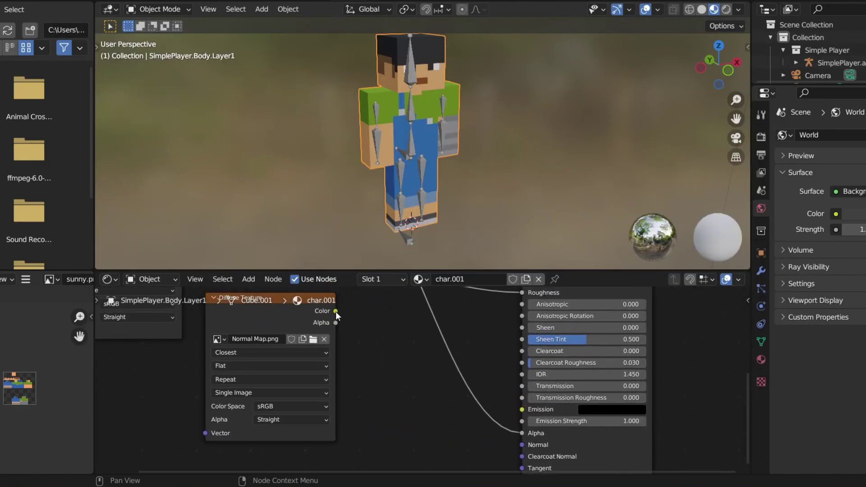
drag(335, 312, 521, 444)
Examine the normal-mapped rig in rendered shading from several angles and distances
middle_drag(538, 86, 528, 74)
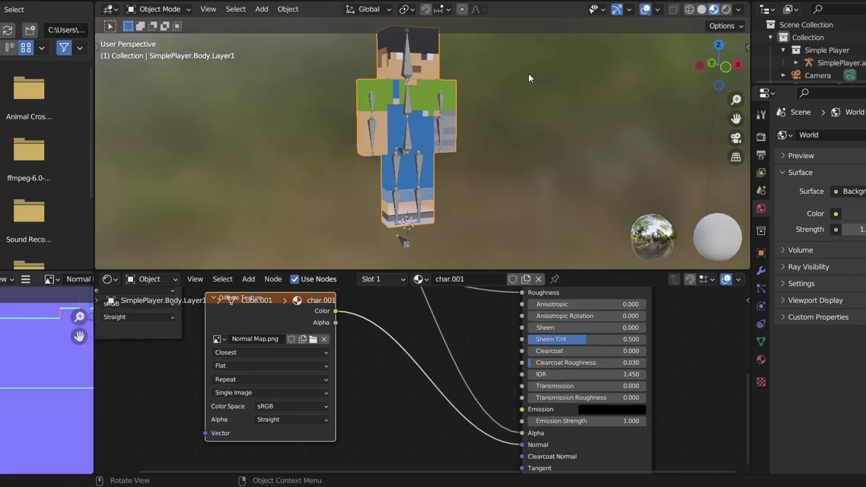
click(726, 10)
mouse_move(541, 113)
middle_down()
mouse_move(637, 132)
mouse_move(494, 131)
mouse_move(574, 94)
mouse_move(350, 103)
mouse_move(441, 107)
mouse_move(408, 99)
middle_up()
scroll(468, 121, up, 4)
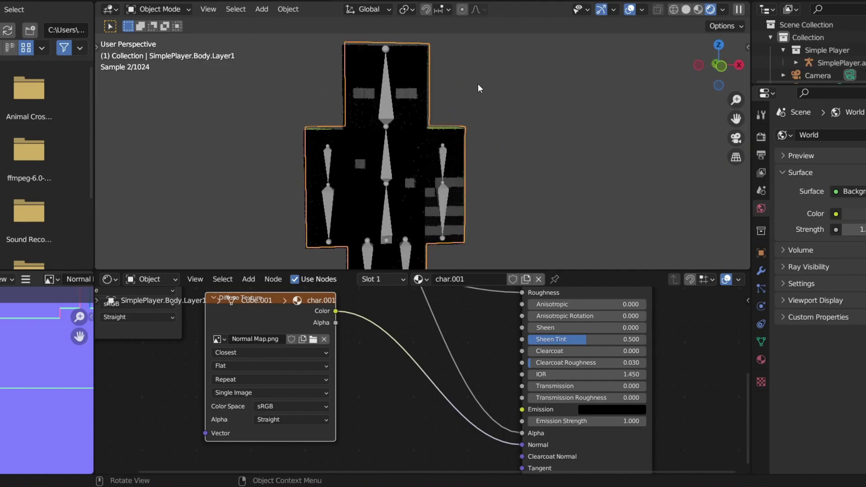
scroll(496, 99, down, 3)
middle_drag(518, 114, 331, 69)
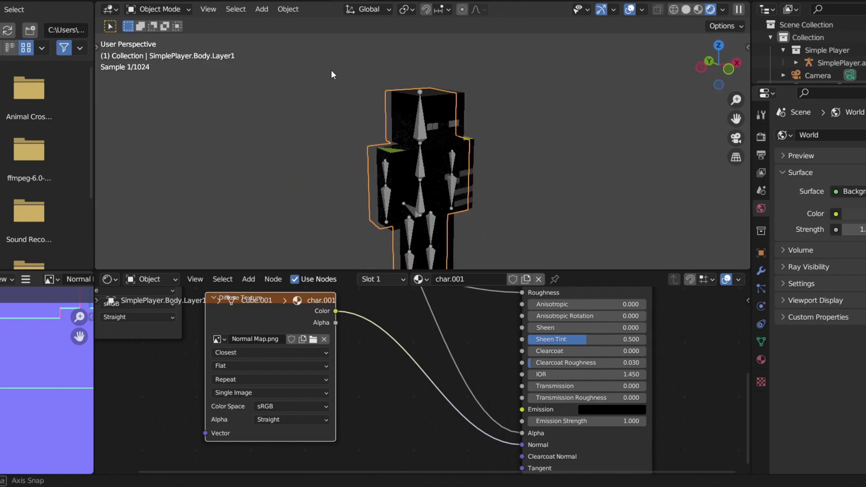
scroll(331, 69, up, 2)
middle_drag(344, 106, 528, 144)
scroll(526, 145, down, 2)
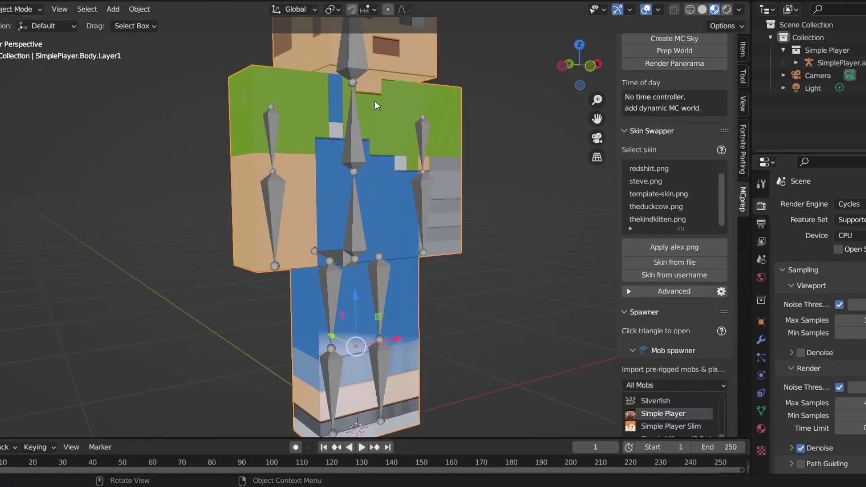
Rotate the SimplePlayer armature around its vertical axis so the character faces the opposite direction
middle_drag(315, 181, 70, 154)
click(345, 169)
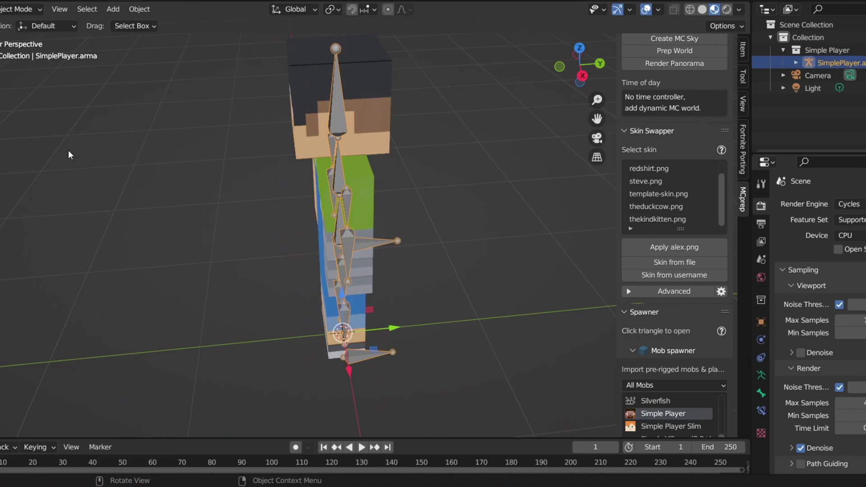
click(1, 116)
drag(332, 367, 422, 285)
click(422, 284)
middle_drag(422, 283, 459, 215)
Select the light and move it above head height in front of the turned rig
middle_drag(396, 68, 350, 73)
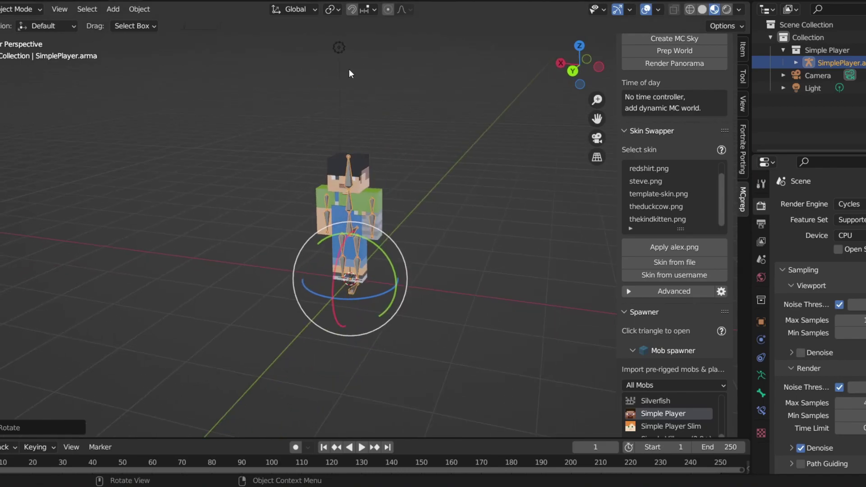
click(341, 49)
click(1, 93)
middle_drag(343, 120, 280, 126)
scroll(280, 125, down, 2)
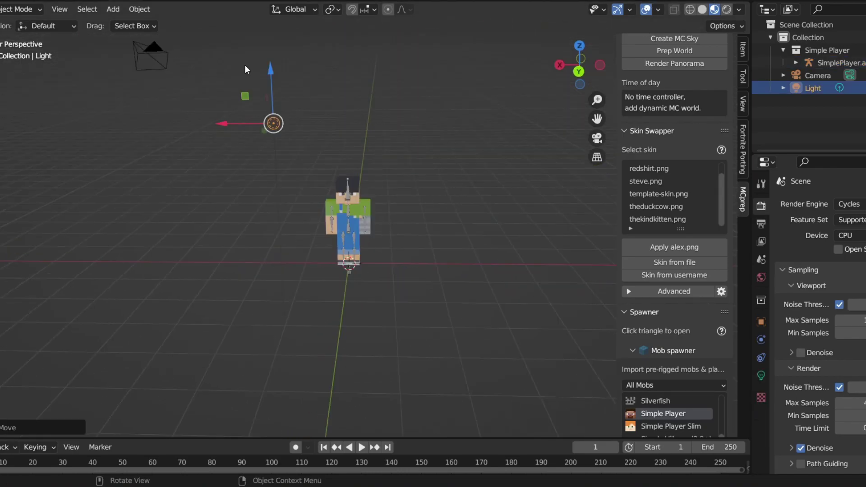
Examine the turned rig up close in rendered shading, checking the surface detail on its front
click(726, 9)
scroll(418, 96, up, 5)
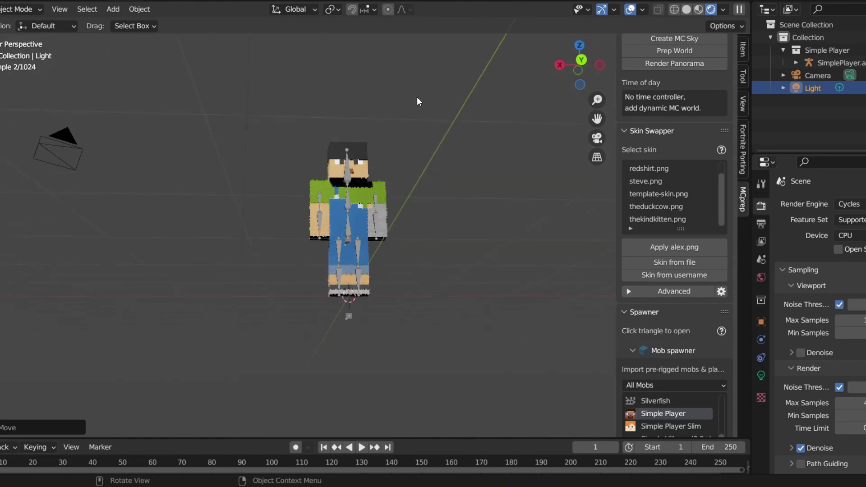
scroll(418, 98, up, 2)
middle_drag(419, 98, 446, 149)
scroll(447, 149, down, 1)
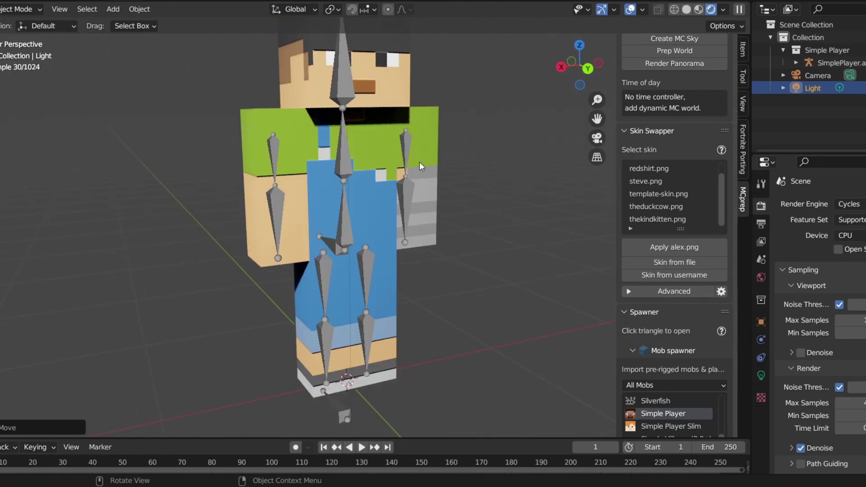
scroll(420, 162, down, 4)
scroll(418, 164, up, 3)
scroll(430, 156, down, 2)
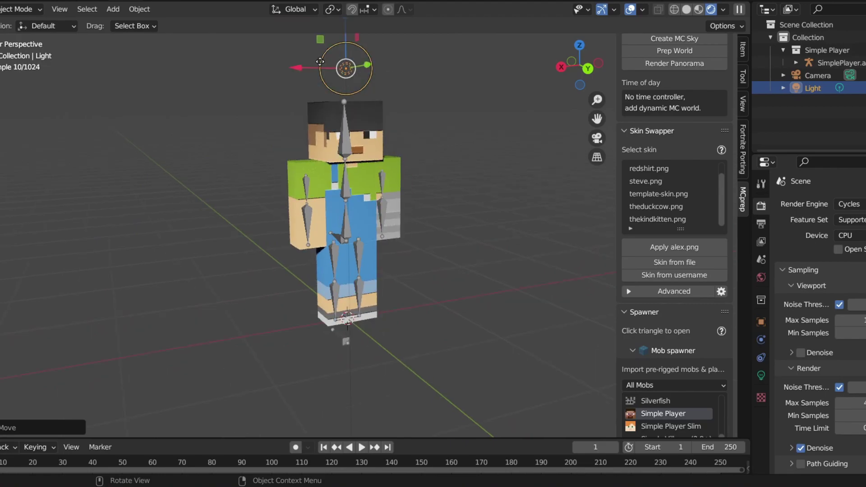
Reposition the light near the front of the rig's head and compare the rendered shading from the back and front
drag(305, 72, 571, 139)
middle_drag(304, 152, 539, 133)
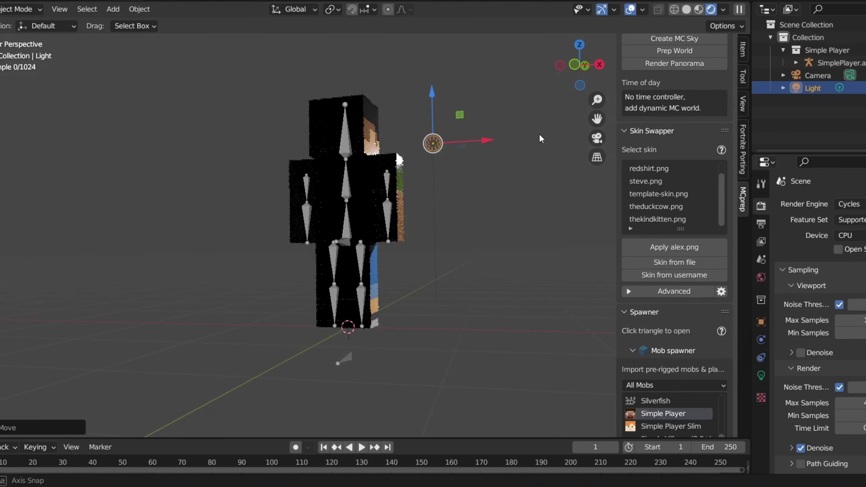
scroll(289, 168, up, 2)
middle_drag(333, 178, 399, 201)
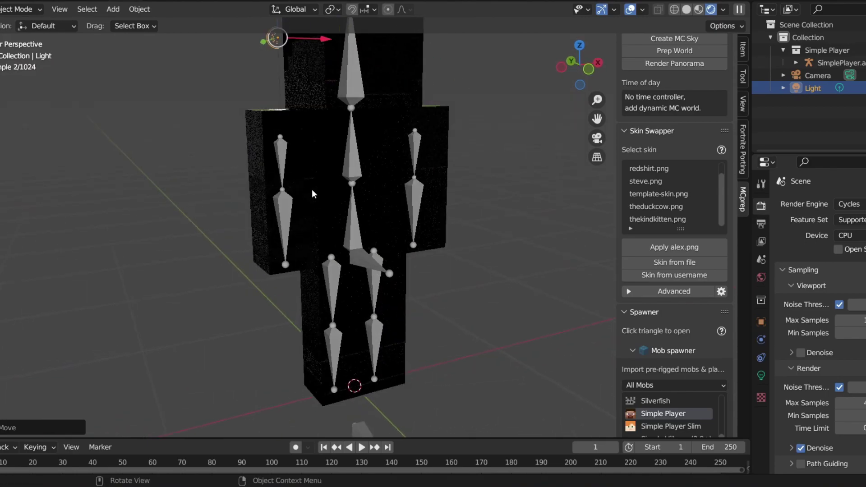
middle_drag(312, 191, 367, 182)
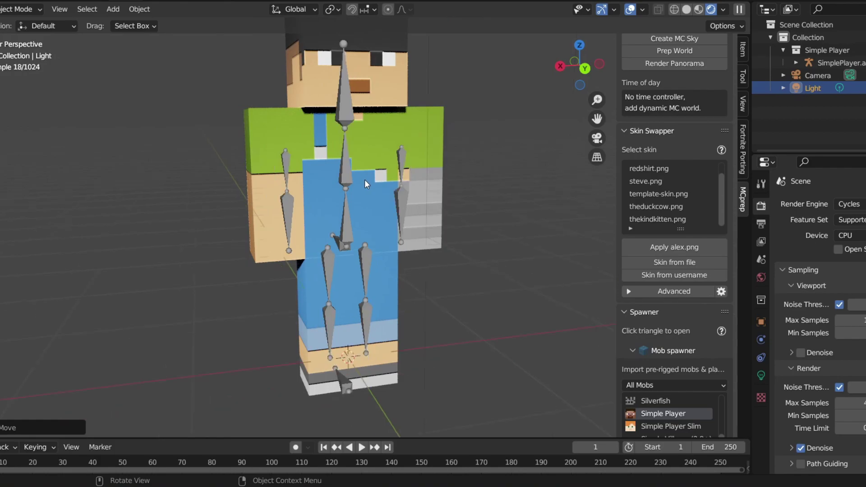
scroll(364, 180, down, 3)
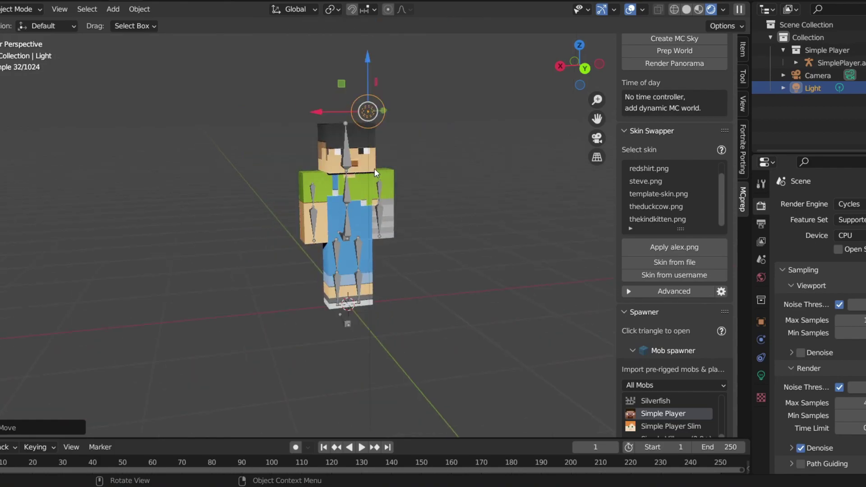